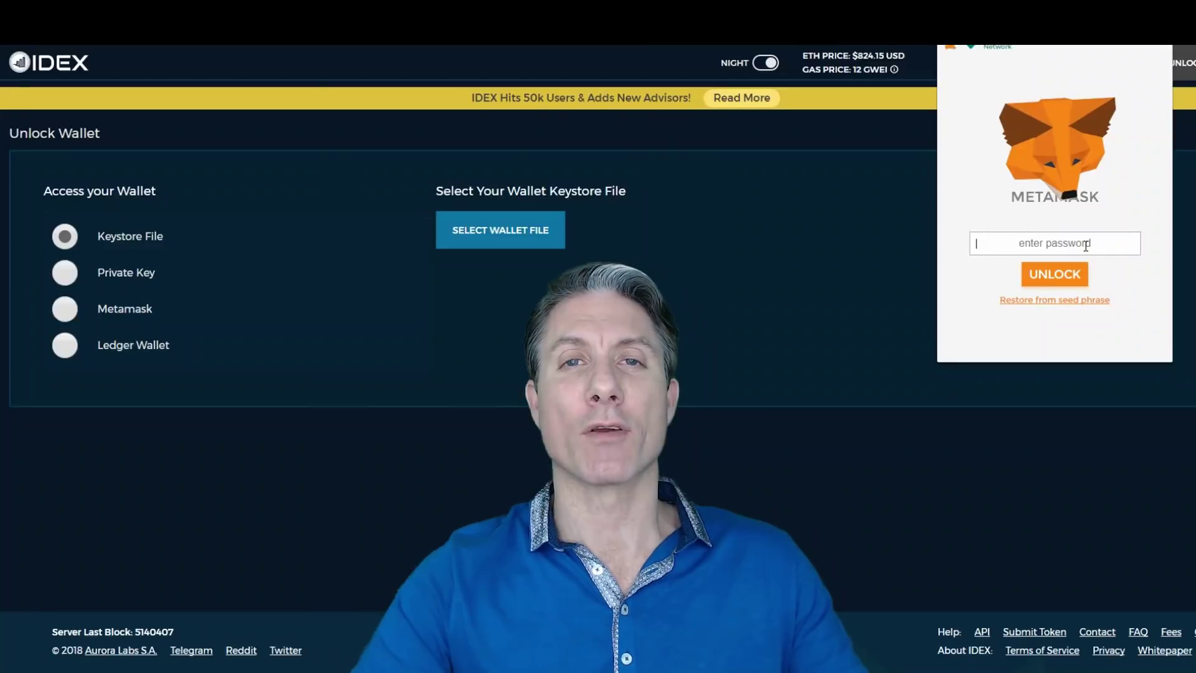
- Paste the wallet password into the MetaMask unlock prompt
{"action": "key", "text": "ctrl+v"}
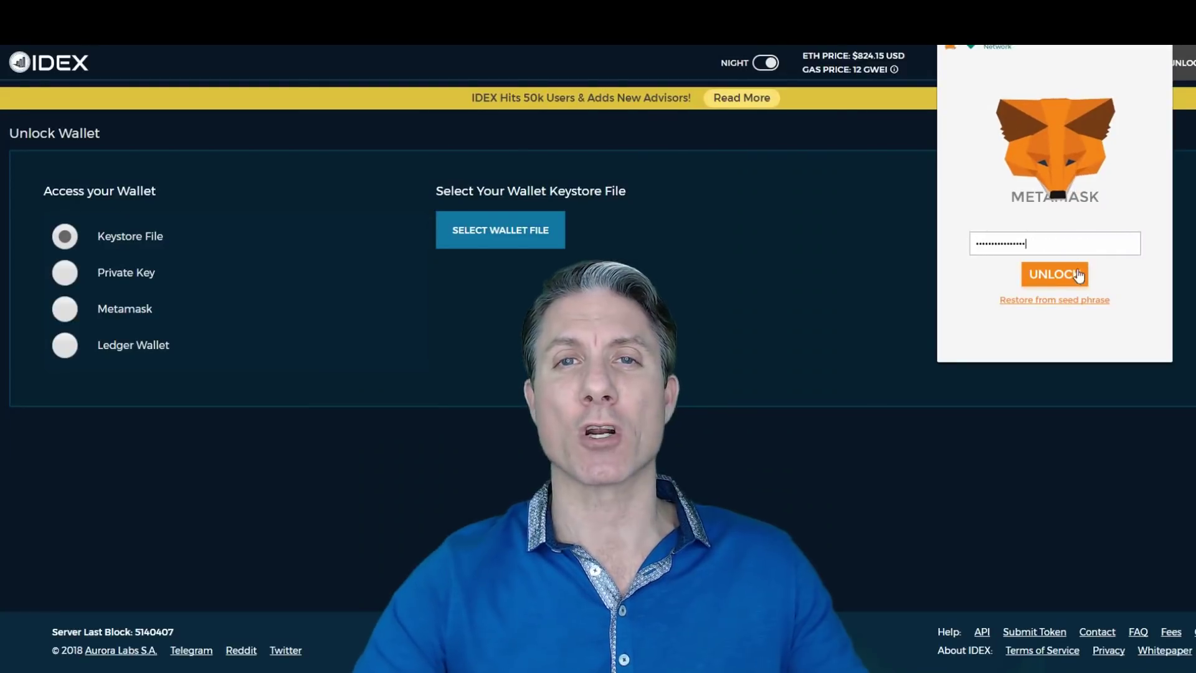
- Unlock MetaMask and go to the Full Balances page from the Balances menu
{"action": "left_click", "coordinate": [1054, 274]}
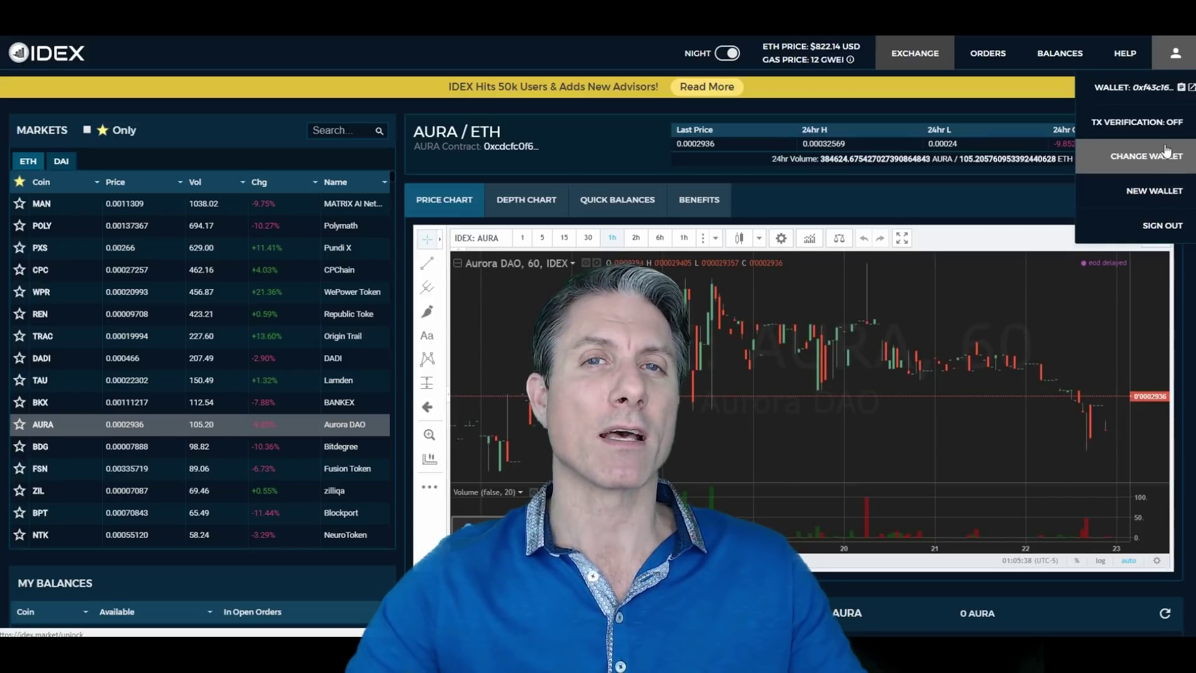
{"action": "mouse_move", "coordinate": [1065, 64]}
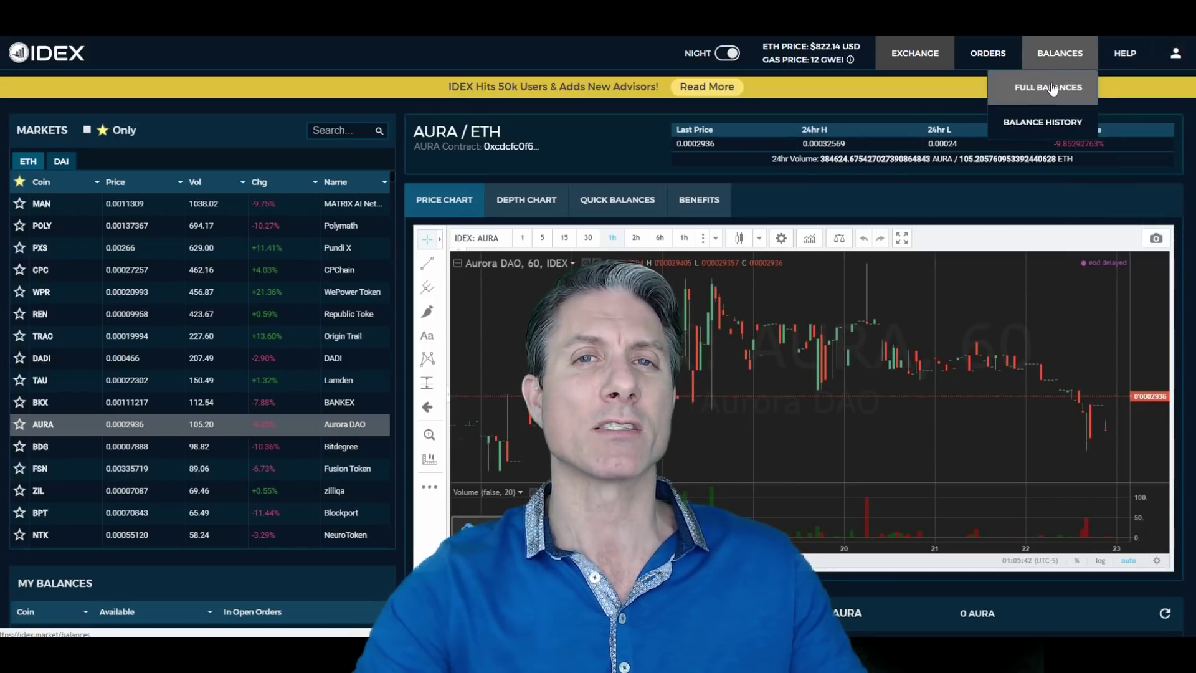
{"action": "left_click", "coordinate": [1049, 85]}
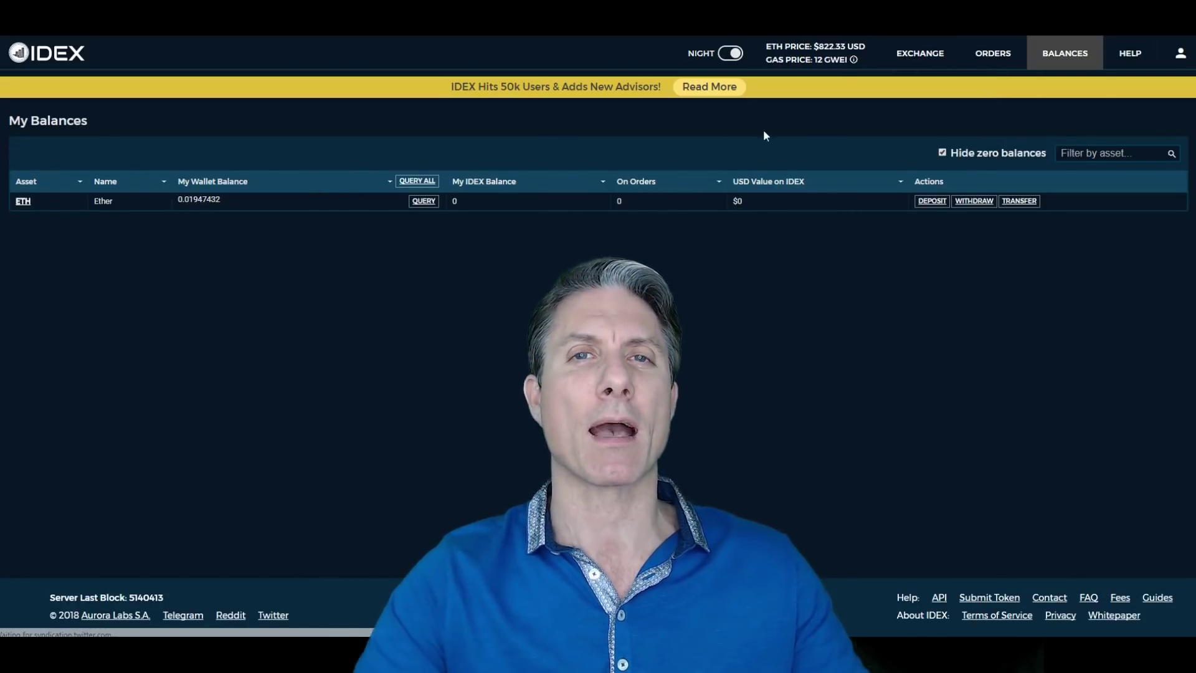
- Untick Hide zero balances to list every token, then tick it again
{"action": "left_click", "coordinate": [942, 154]}
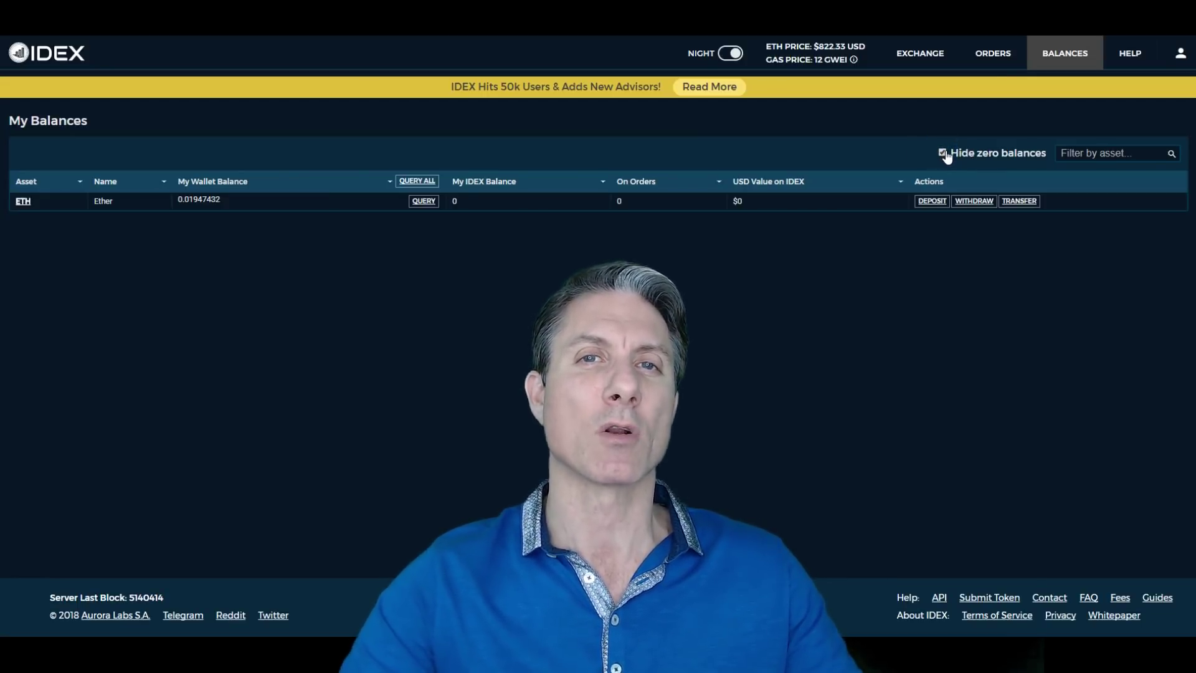
{"action": "left_click", "coordinate": [943, 154]}
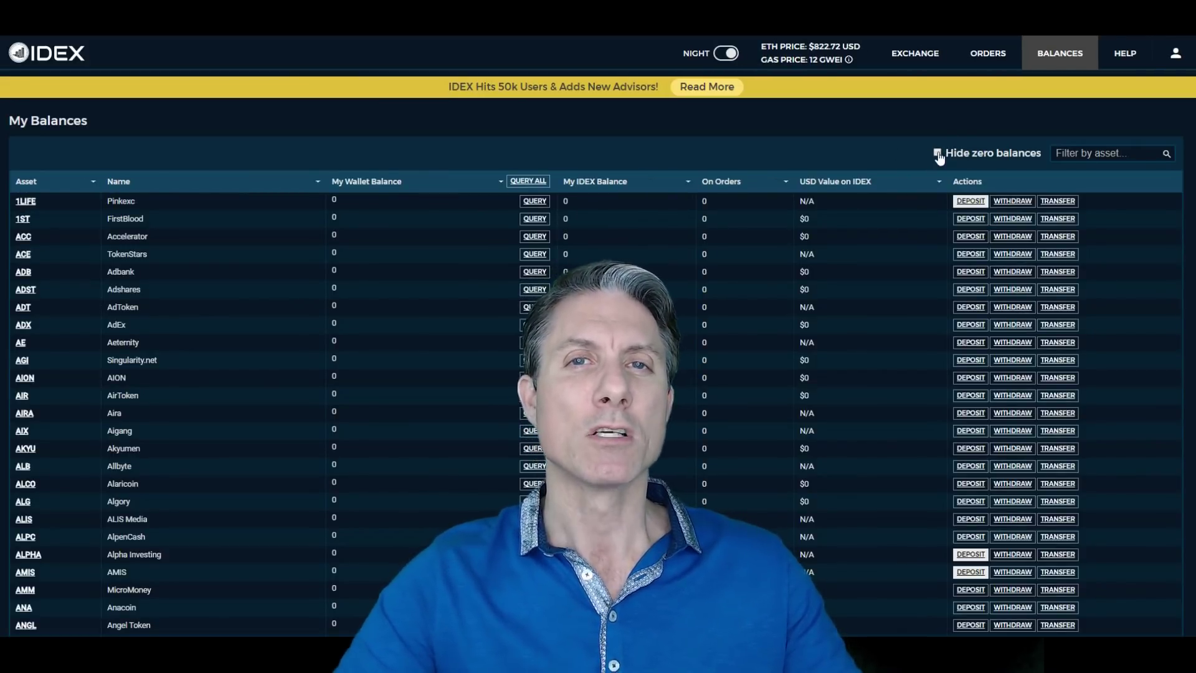
{"action": "left_click", "coordinate": [937, 152]}
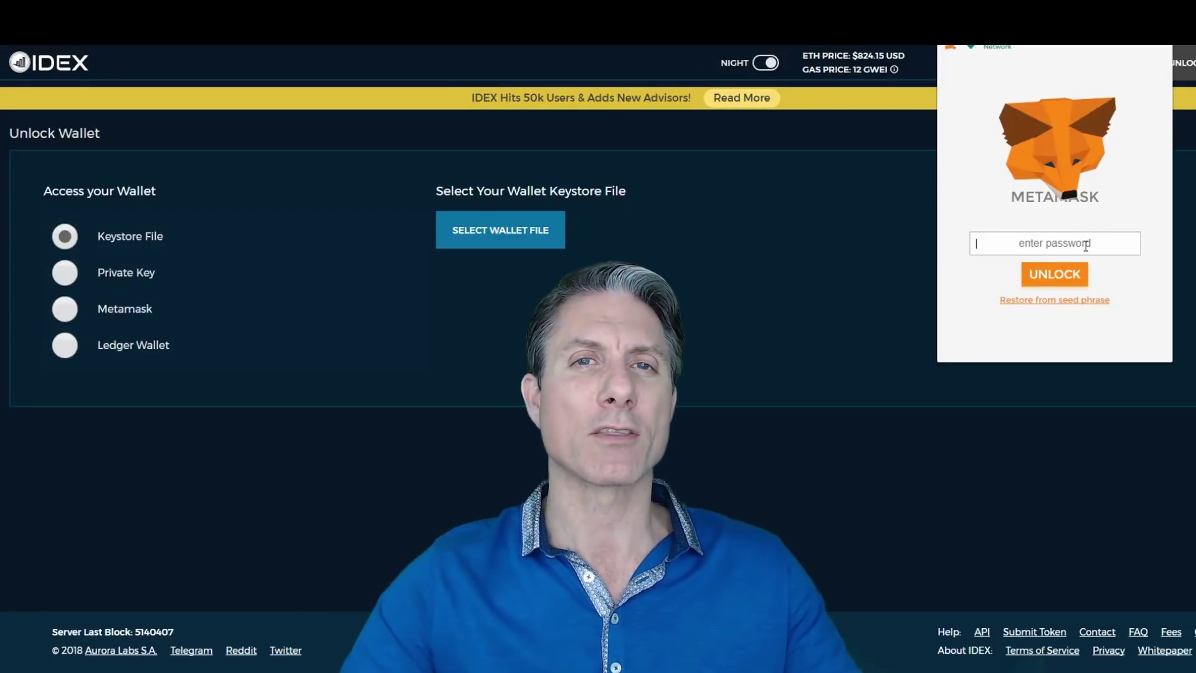
- Paste the wallet password and submit it to unlock MetaMask
{"action": "key", "text": "ctrl+v"}
{"action": "key", "text": "Return"}
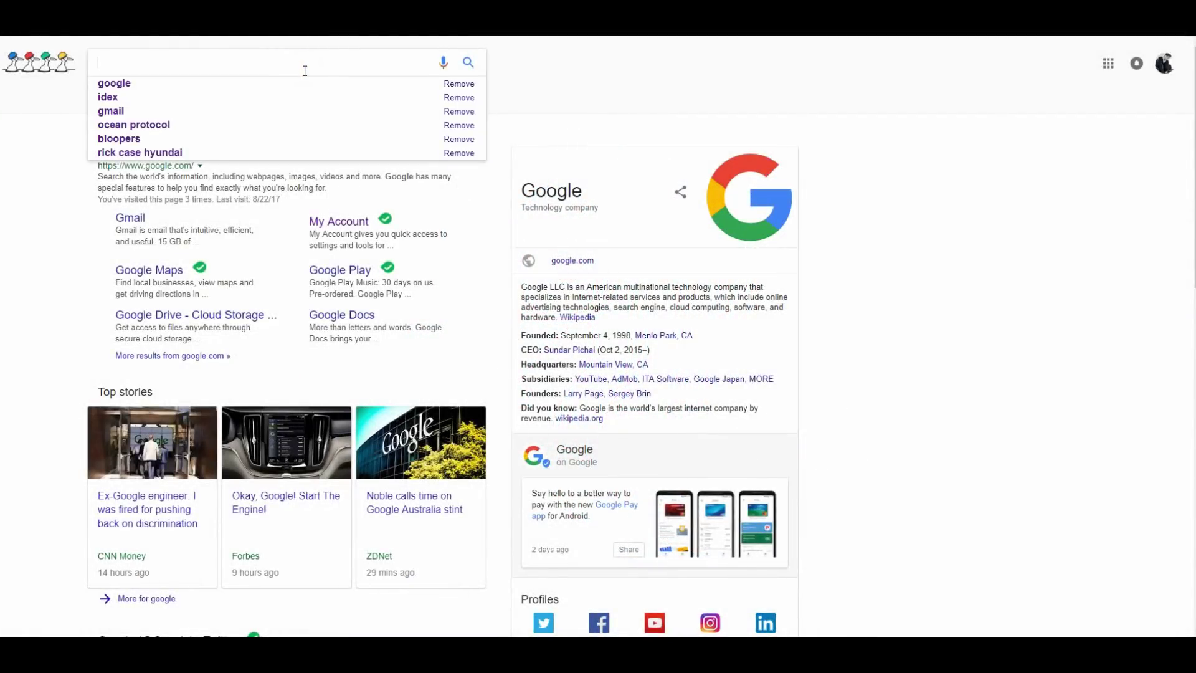
- Search Google for 'IDEX' and open the idex.market exchange result
{"action": "type", "text": "IDEX"}
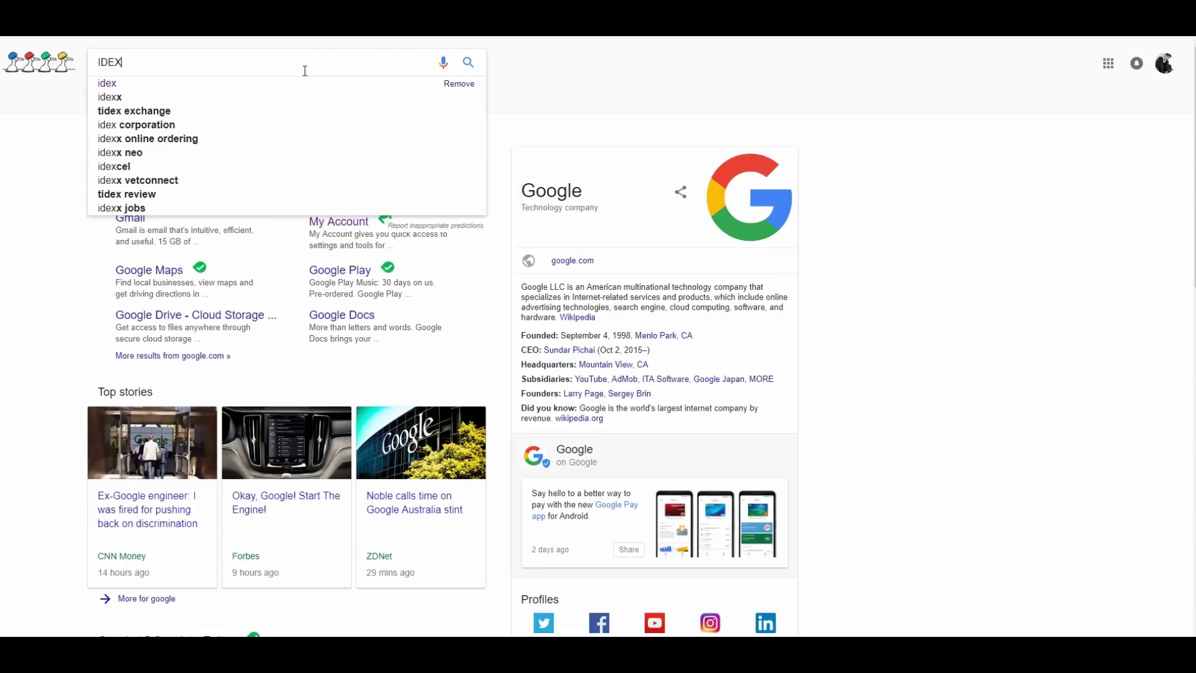
{"action": "left_click", "coordinate": [261, 83]}
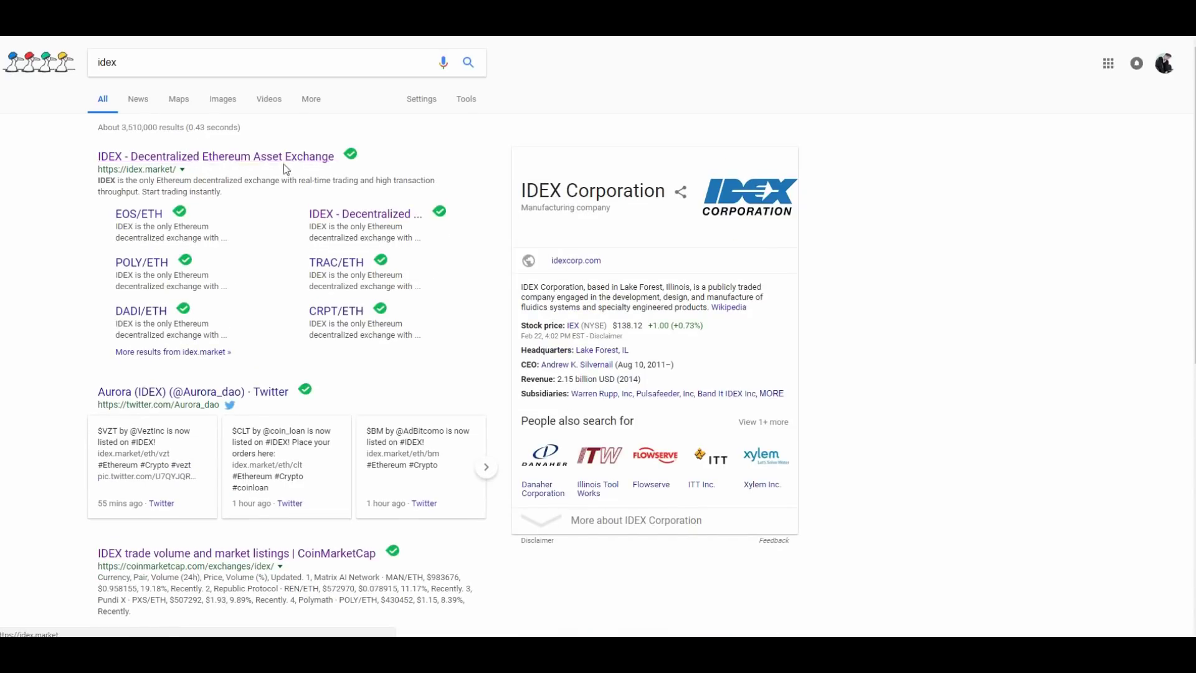
{"action": "mouse_move", "coordinate": [345, 161]}
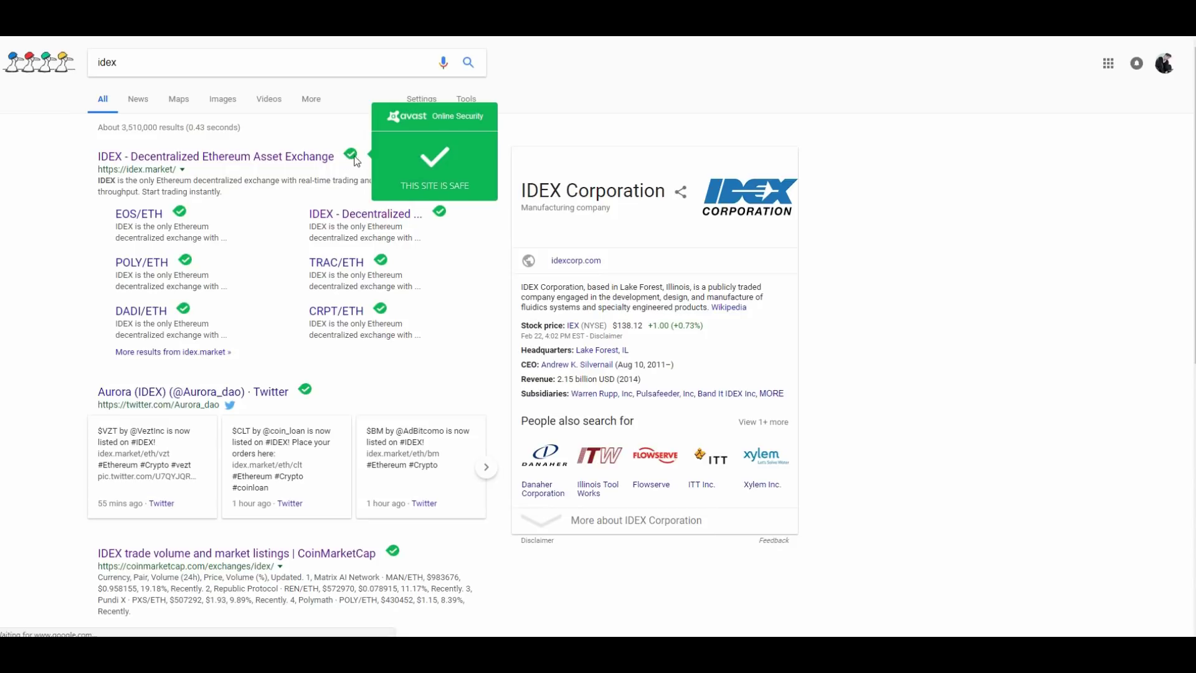
{"action": "mouse_move", "coordinate": [184, 323]}
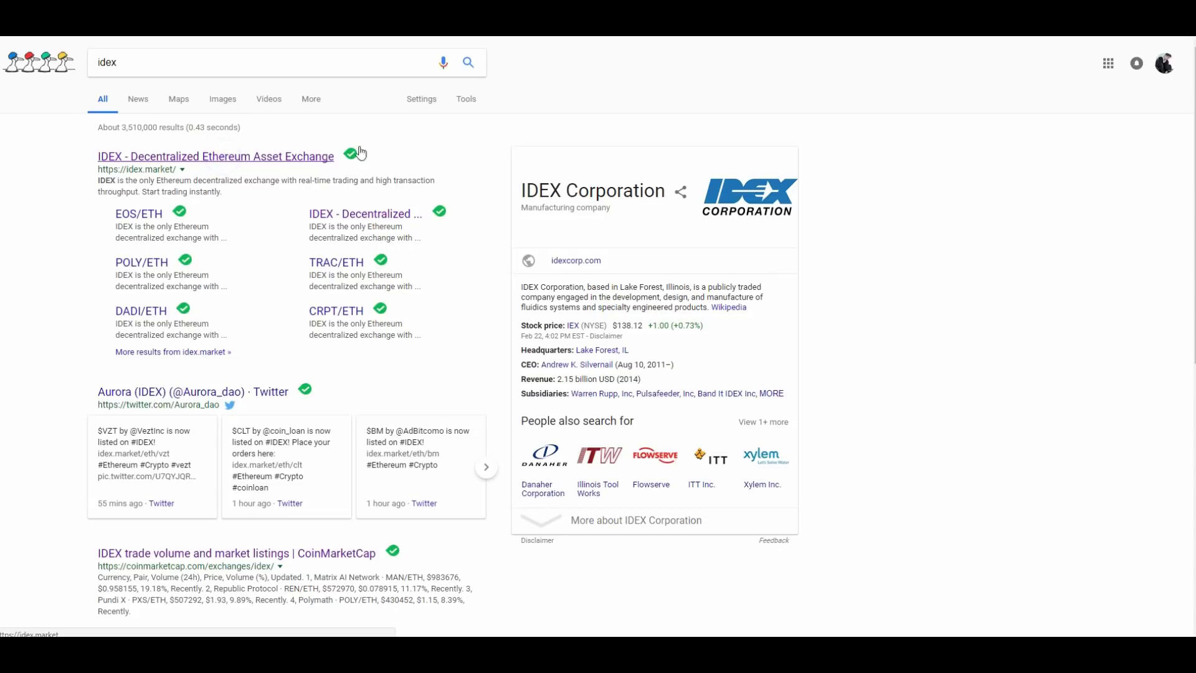
{"action": "left_click", "coordinate": [426, 145]}
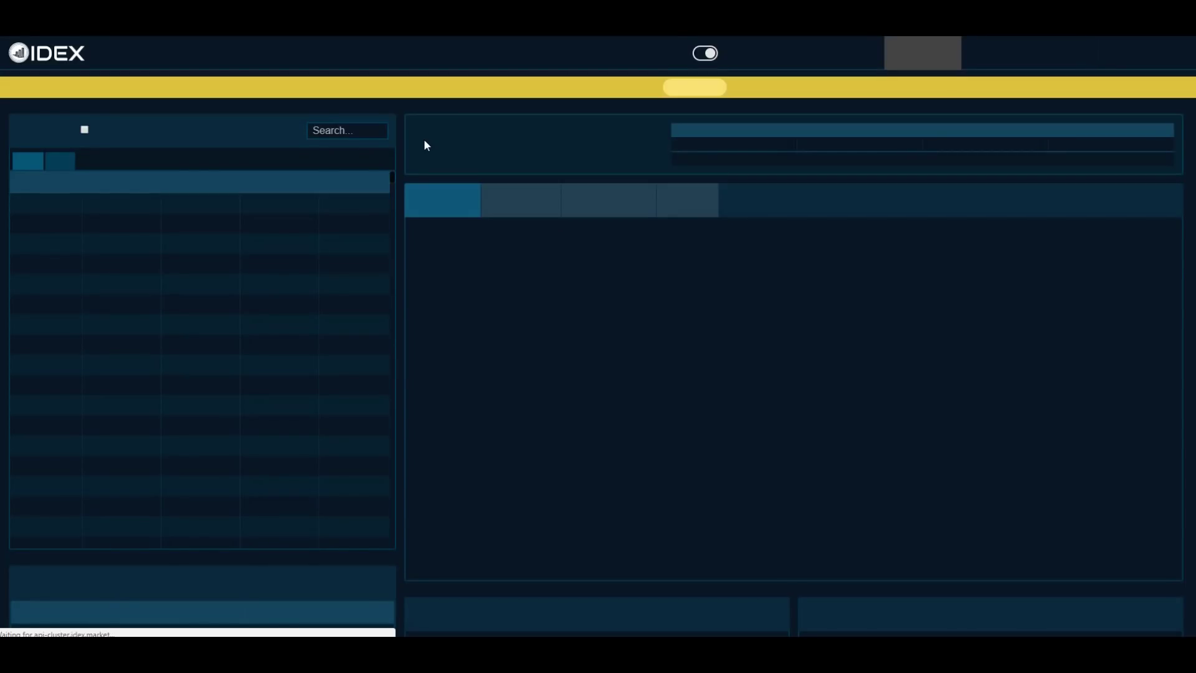
- Switch the IDEX site from the night theme to the day theme
{"action": "left_click", "coordinate": [721, 56]}
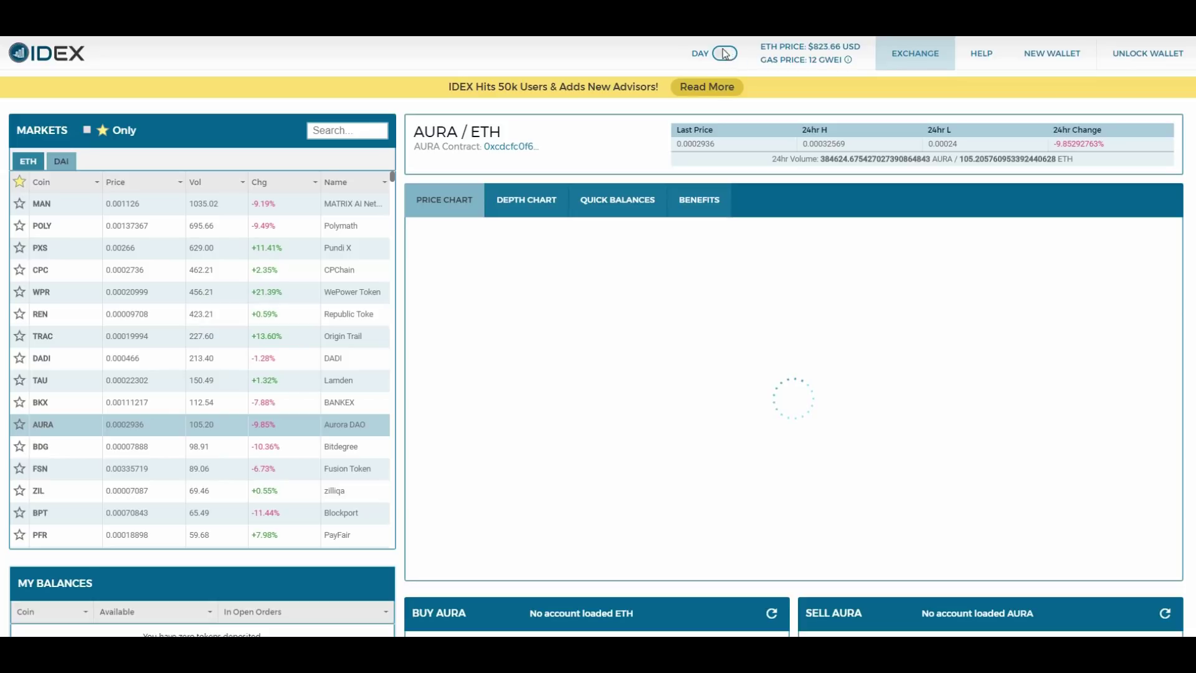
- Switch the IDEX site back from day to the dark night theme
{"action": "left_click", "coordinate": [724, 55]}
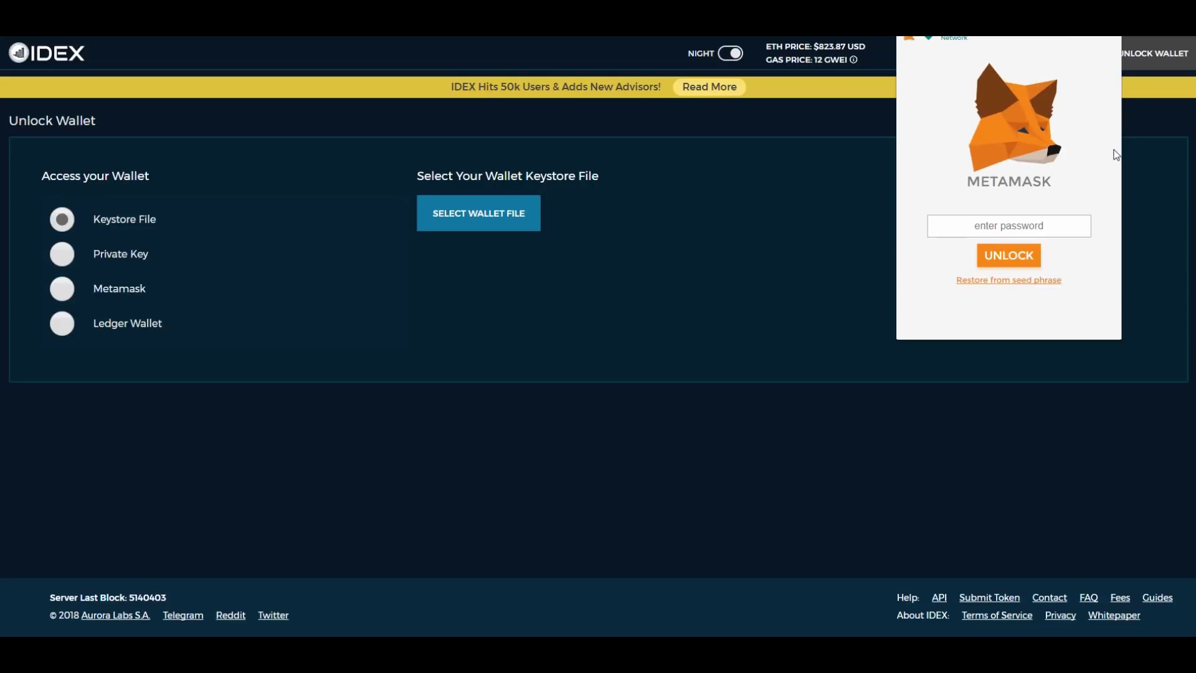
- Paste the password into MetaMask, unlock it, and pick Metamask as the access method
{"action": "left_click", "coordinate": [999, 226]}
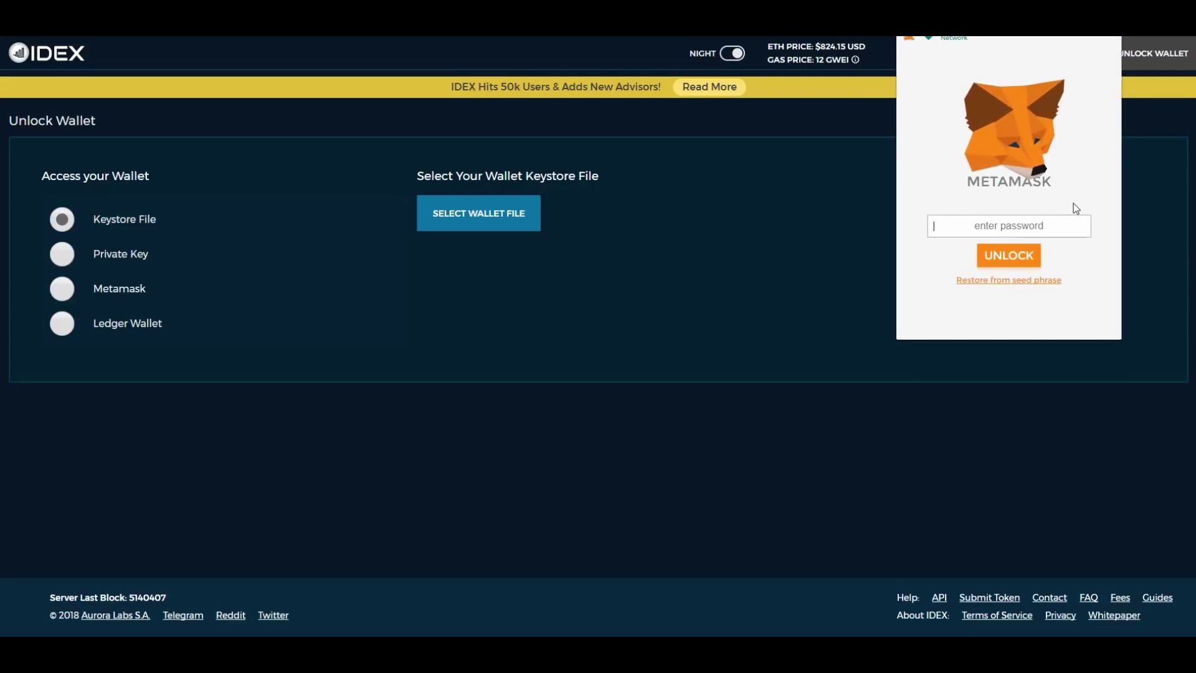
{"action": "left_click", "coordinate": [1039, 226]}
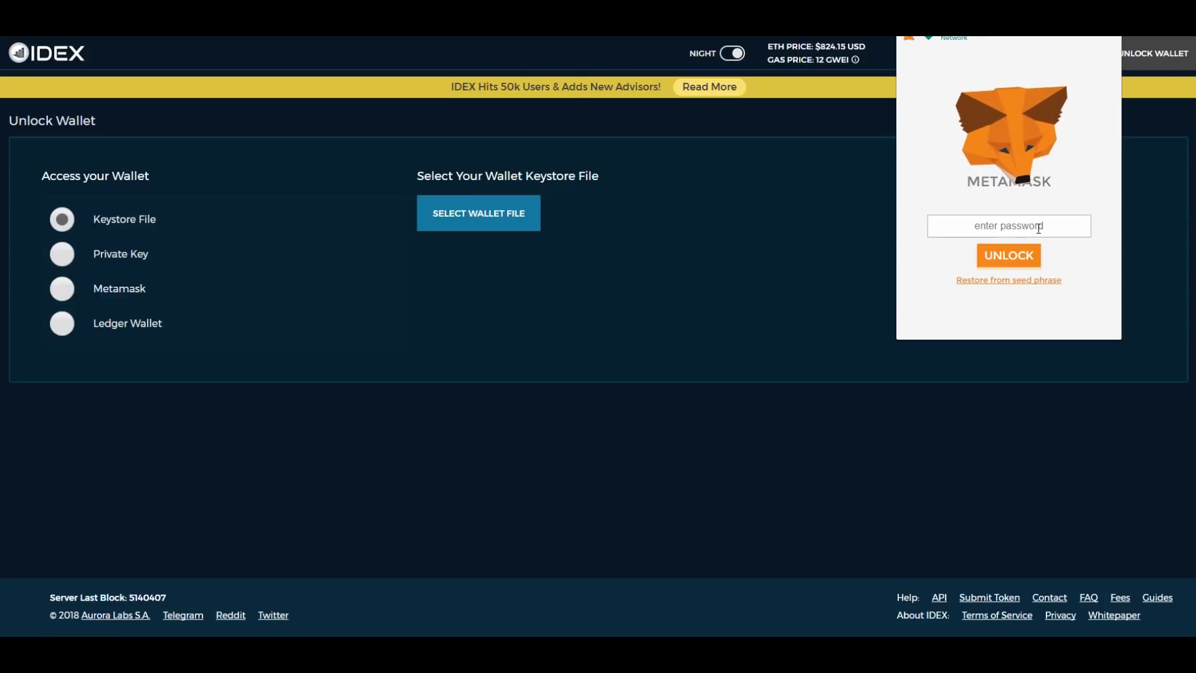
{"action": "key", "text": "ctrl+v"}
{"action": "left_click", "coordinate": [1022, 254]}
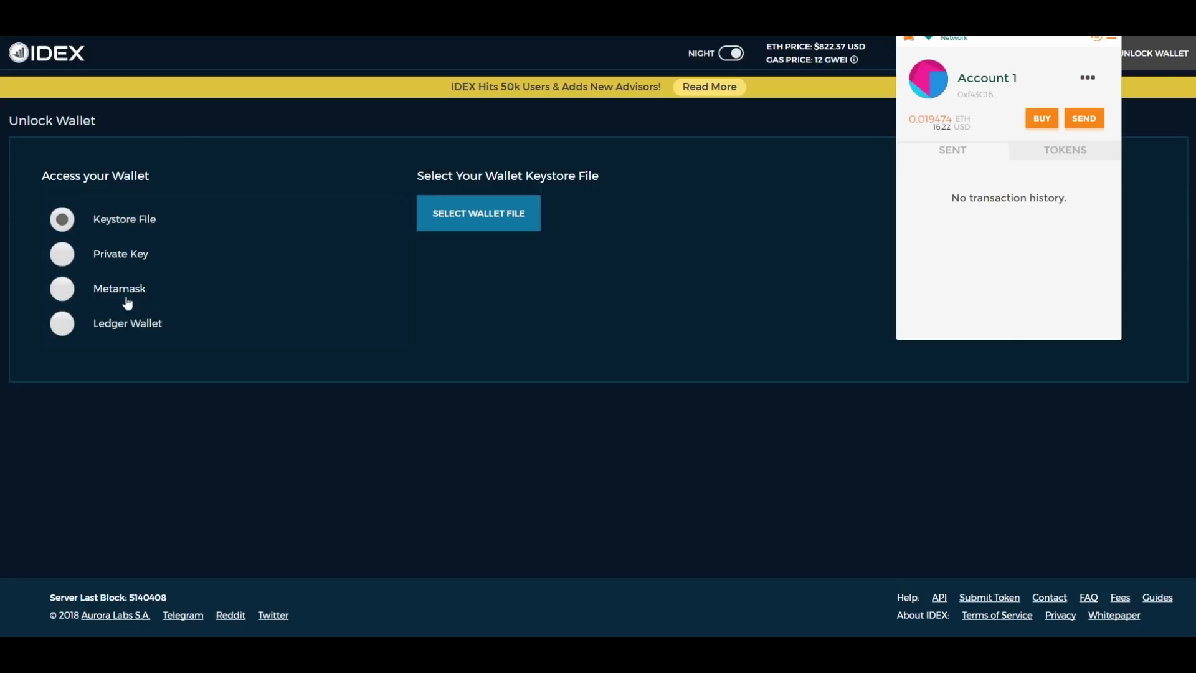
{"action": "left_click", "coordinate": [60, 294]}
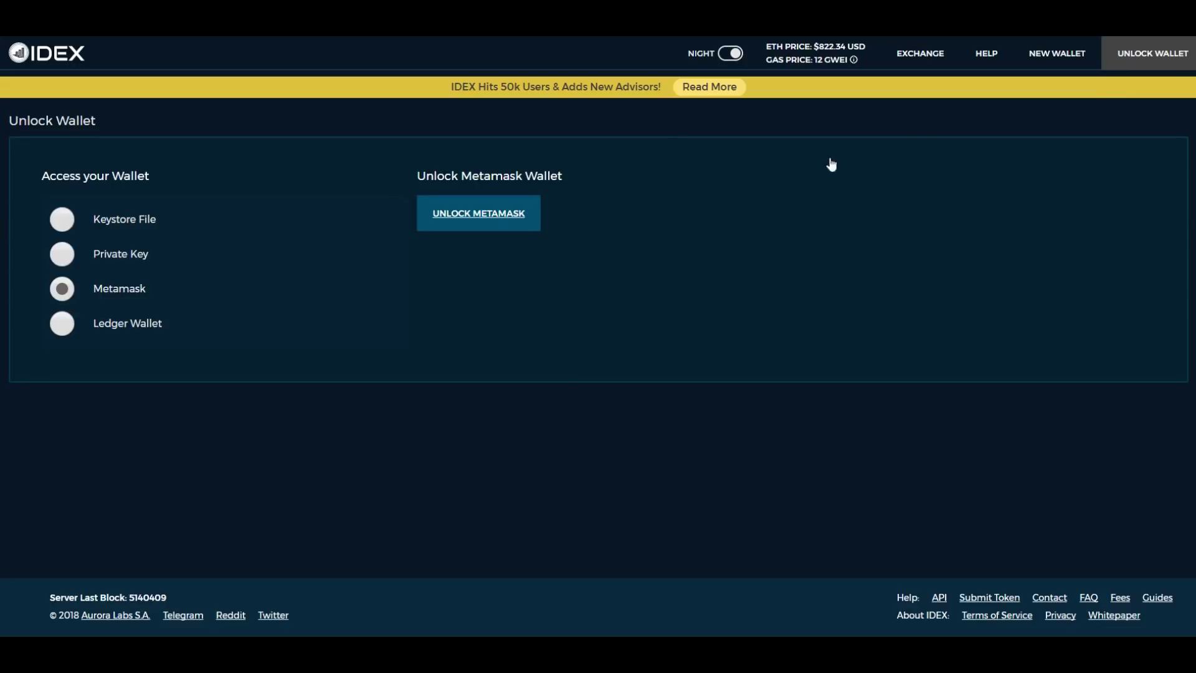
- Connect the unlocked MetaMask wallet to IDEX on the AURA/ETH market
{"action": "left_click", "coordinate": [920, 61]}
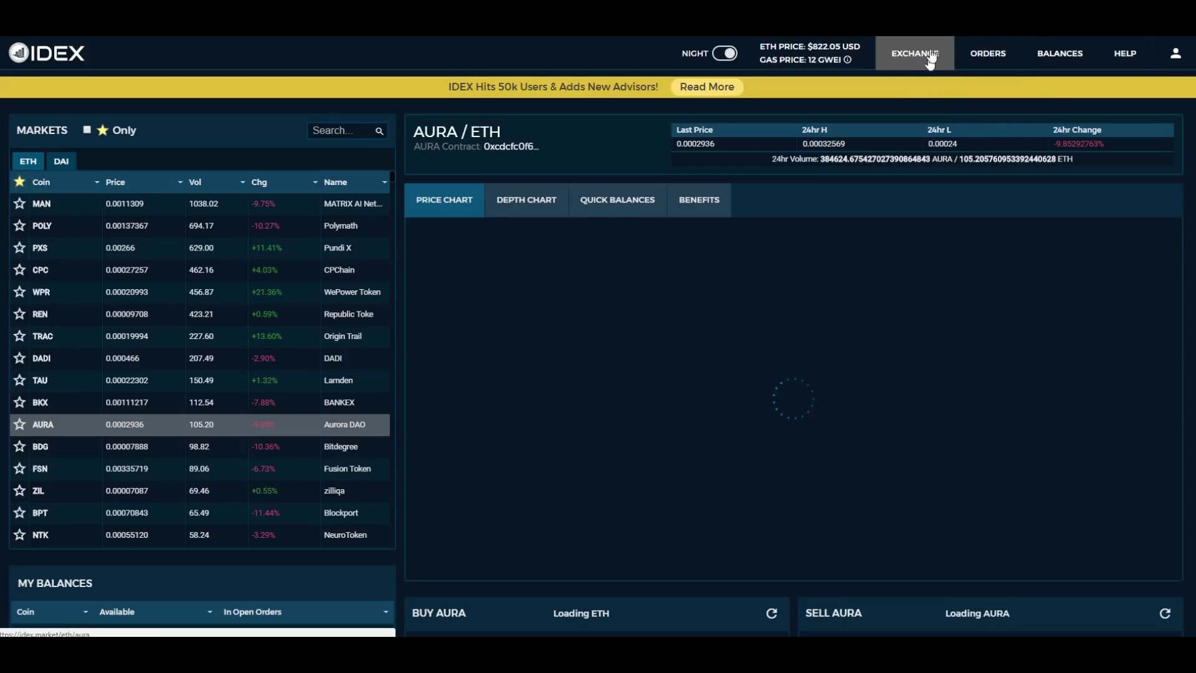
- Open Full Balances from the Balances menu, showing the 0.01947432 ETH balance
{"action": "mouse_move", "coordinate": [1074, 54]}
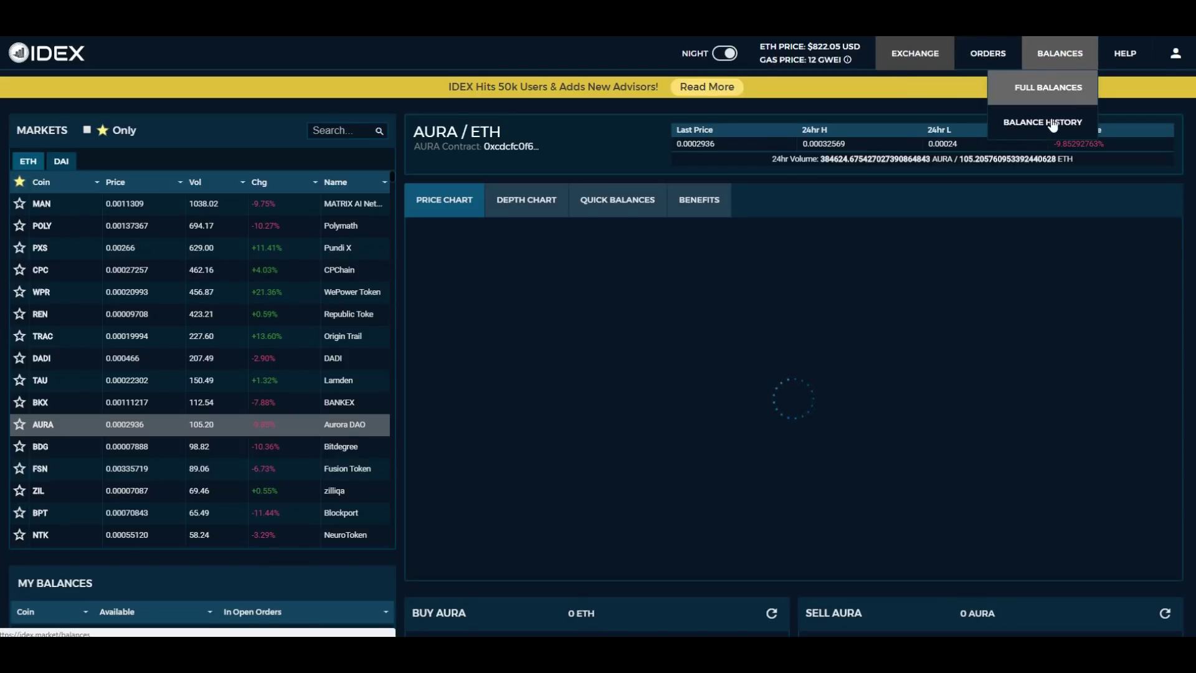
{"action": "mouse_move", "coordinate": [1175, 53]}
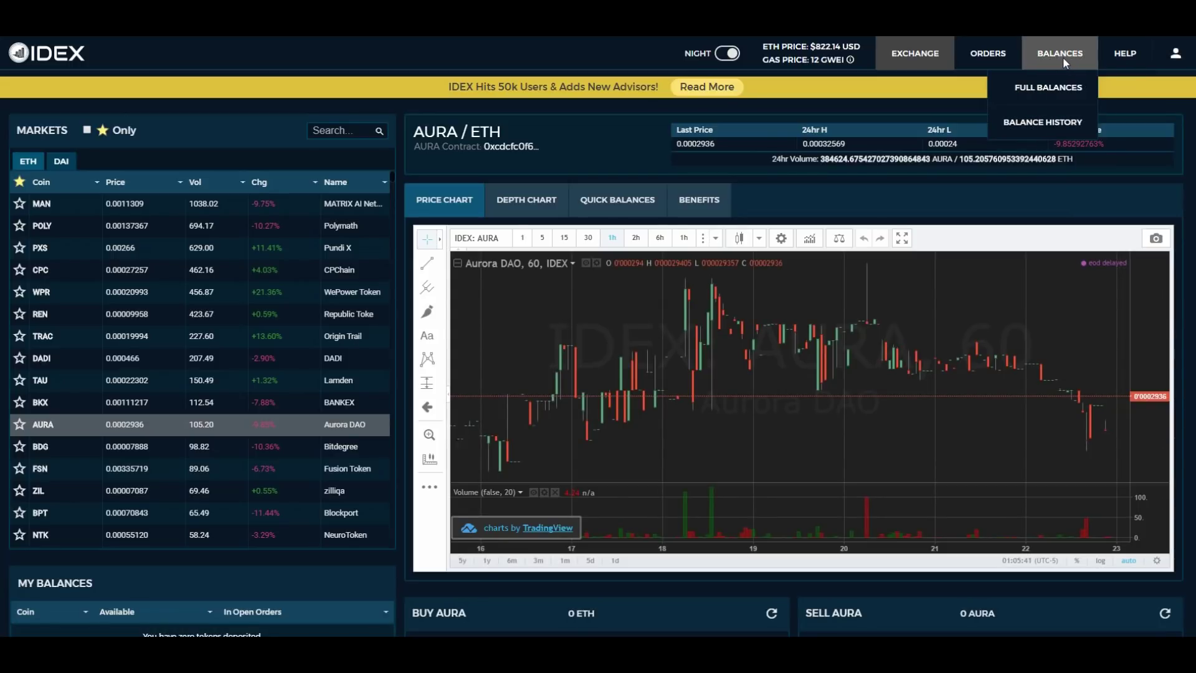
{"action": "left_click", "coordinate": [1037, 92]}
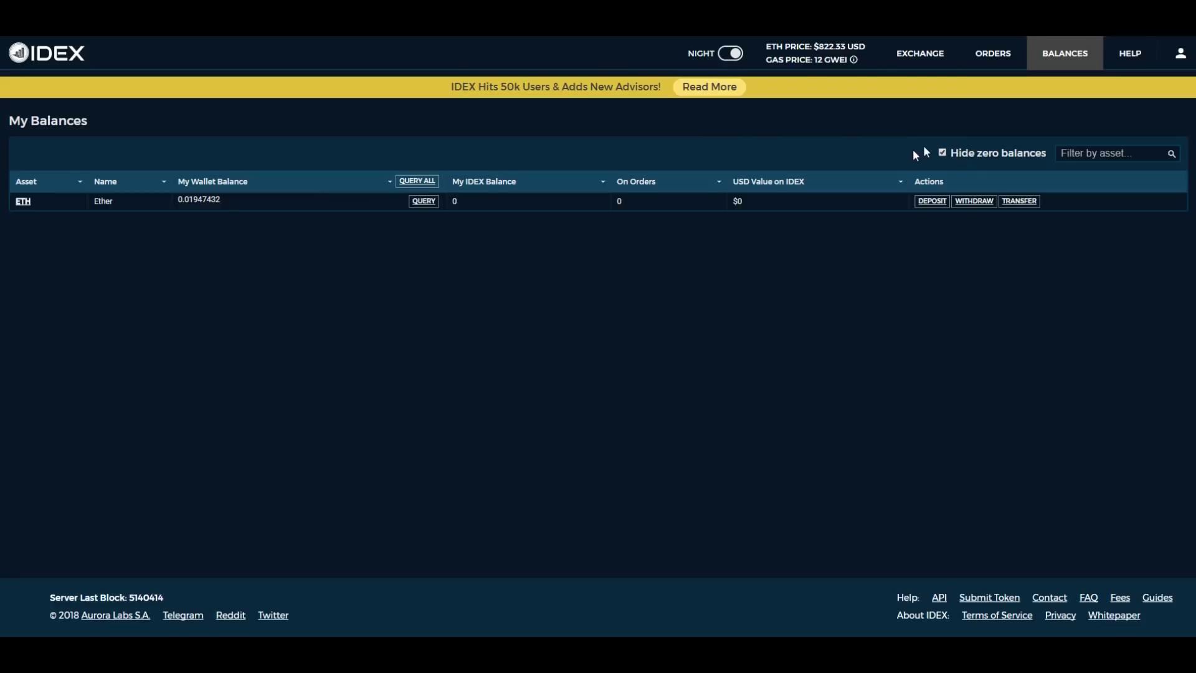
- Untick and re-tick Hide zero balances, then go back to the AURA/ETH Exchange page
{"action": "left_click", "coordinate": [942, 153]}
{"action": "left_click", "coordinate": [944, 154]}
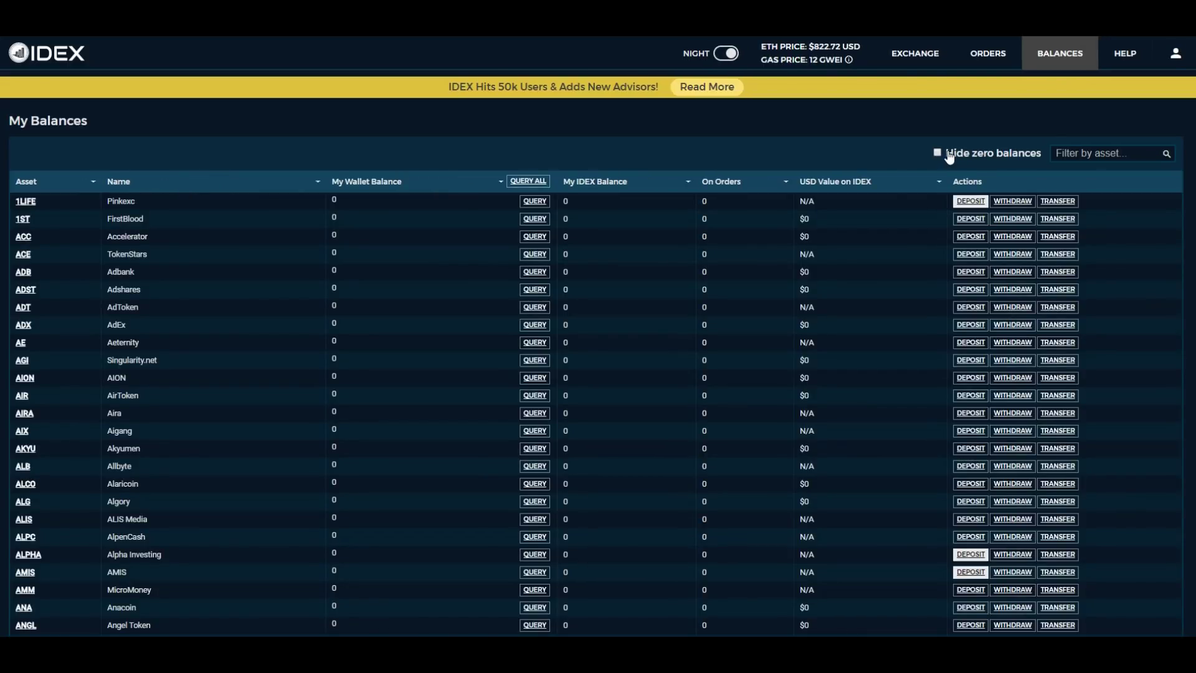
{"action": "left_click", "coordinate": [936, 152]}
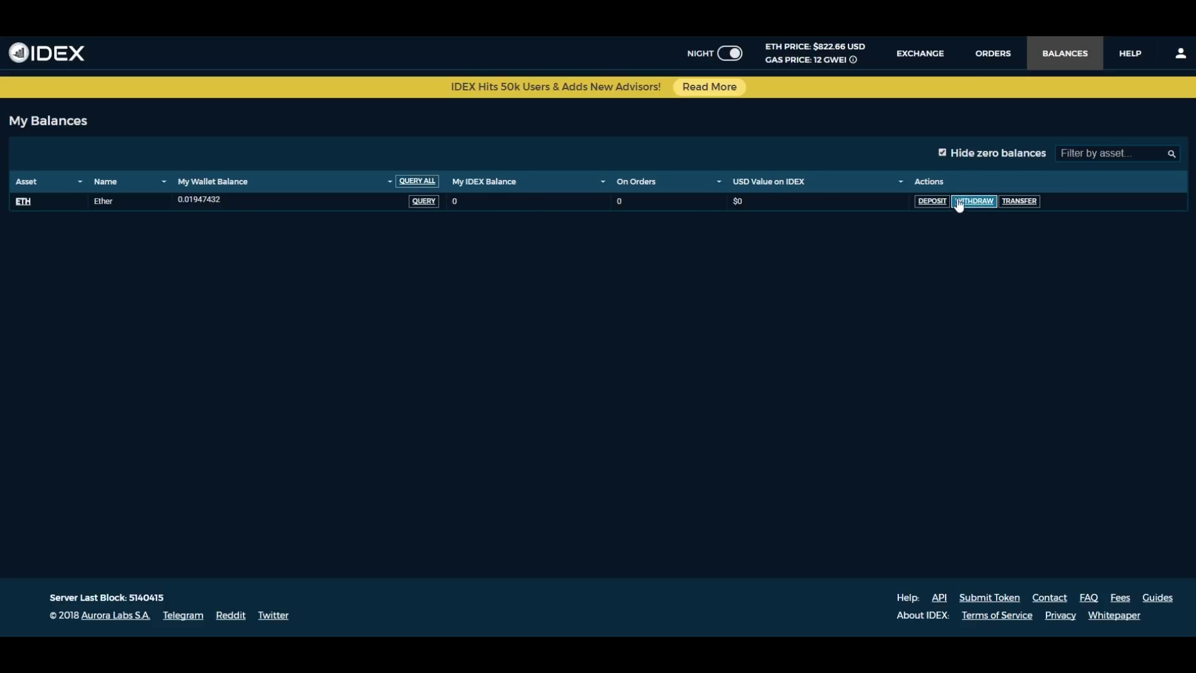
{"action": "left_click", "coordinate": [924, 62]}
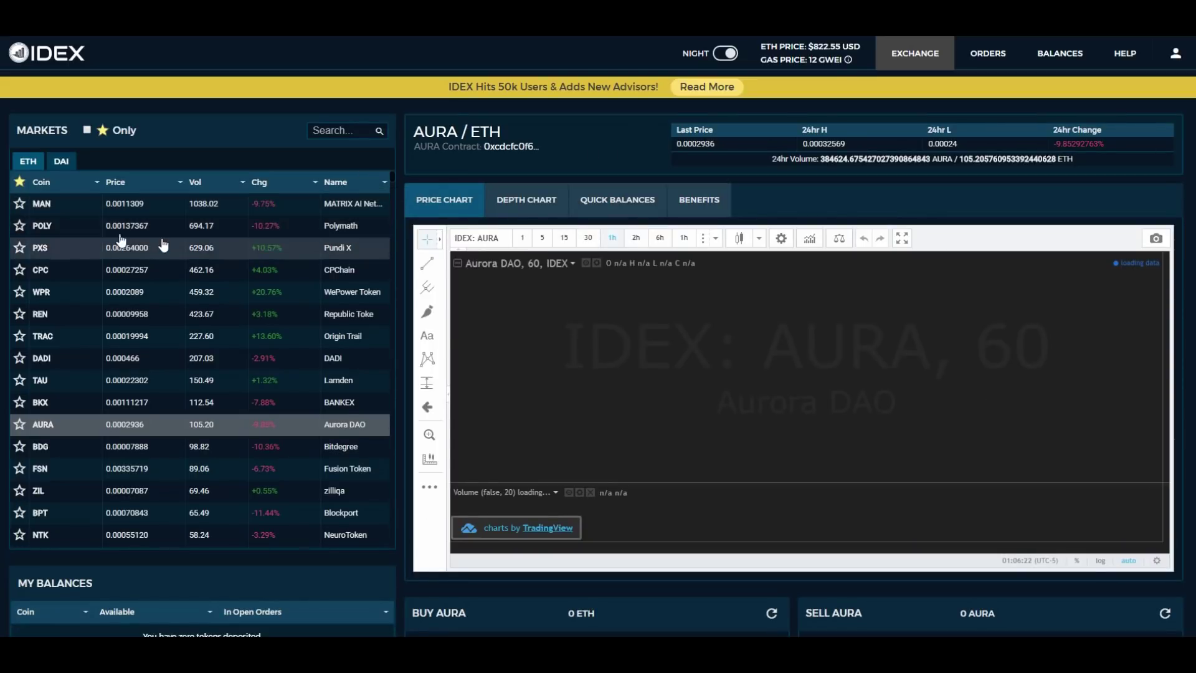
- Select POLY from the ETH Markets list to load the POLY/ETH trading view
{"action": "left_click", "coordinate": [46, 230]}
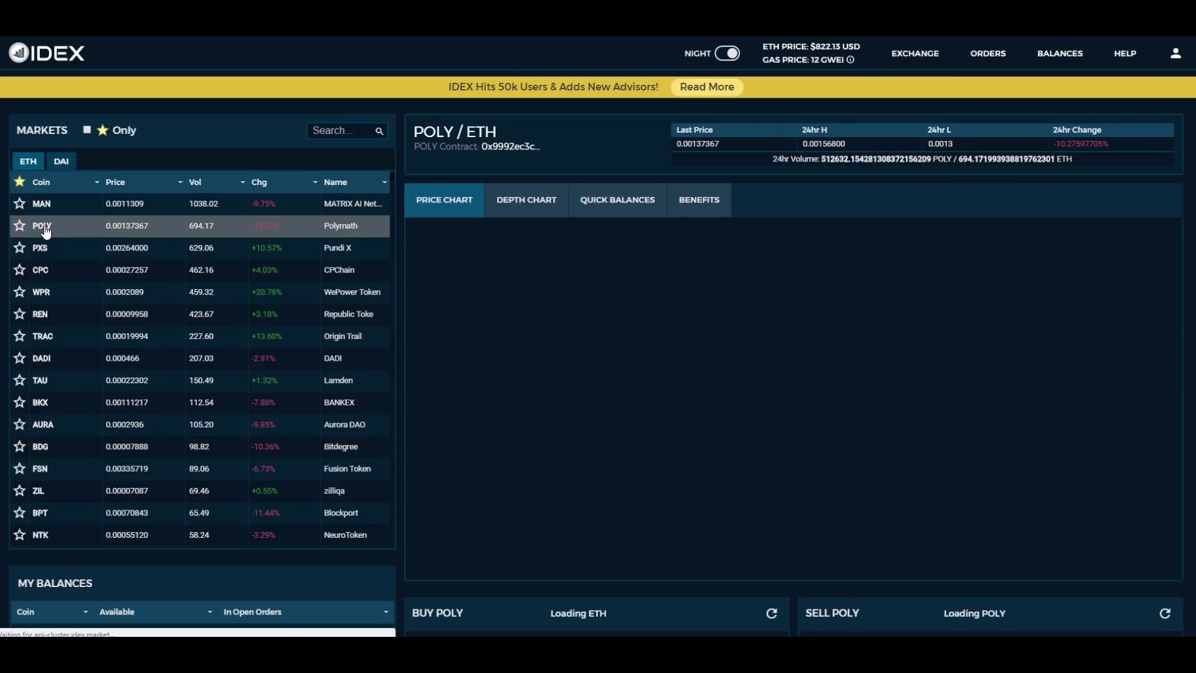
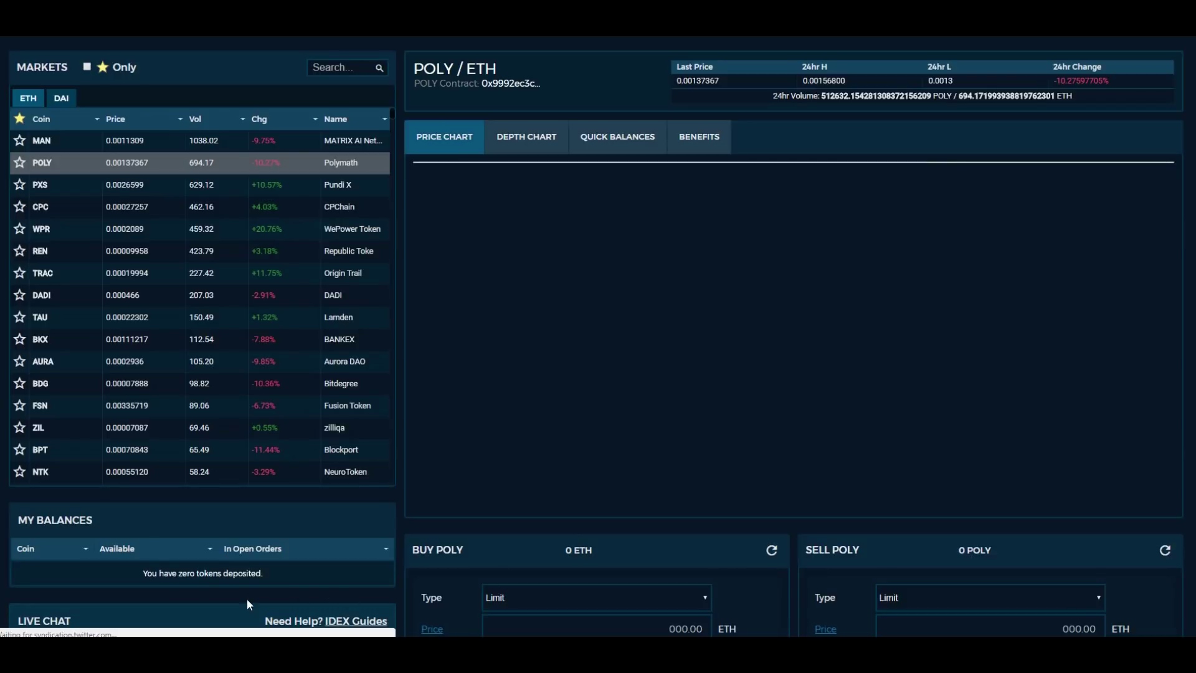
{"action": "scroll", "coordinate": [150, 615], "scroll_direction": "down", "scroll_amount": 2}
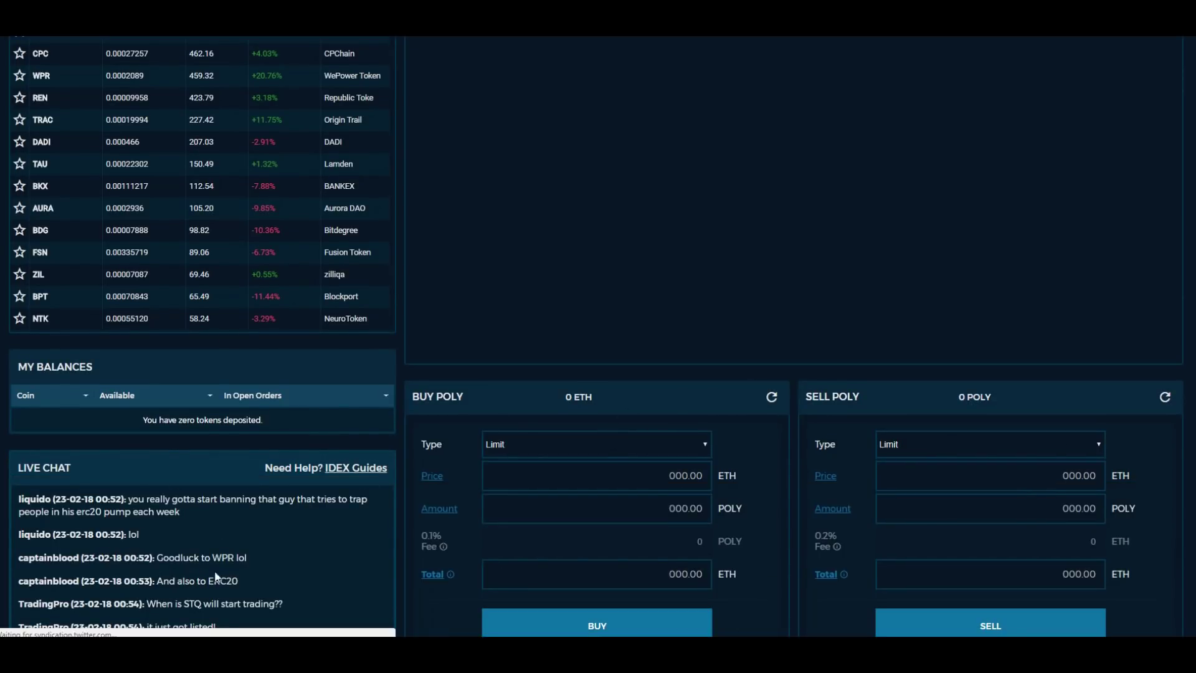
{"action": "scroll", "coordinate": [507, 434], "scroll_direction": "down", "scroll_amount": 3}
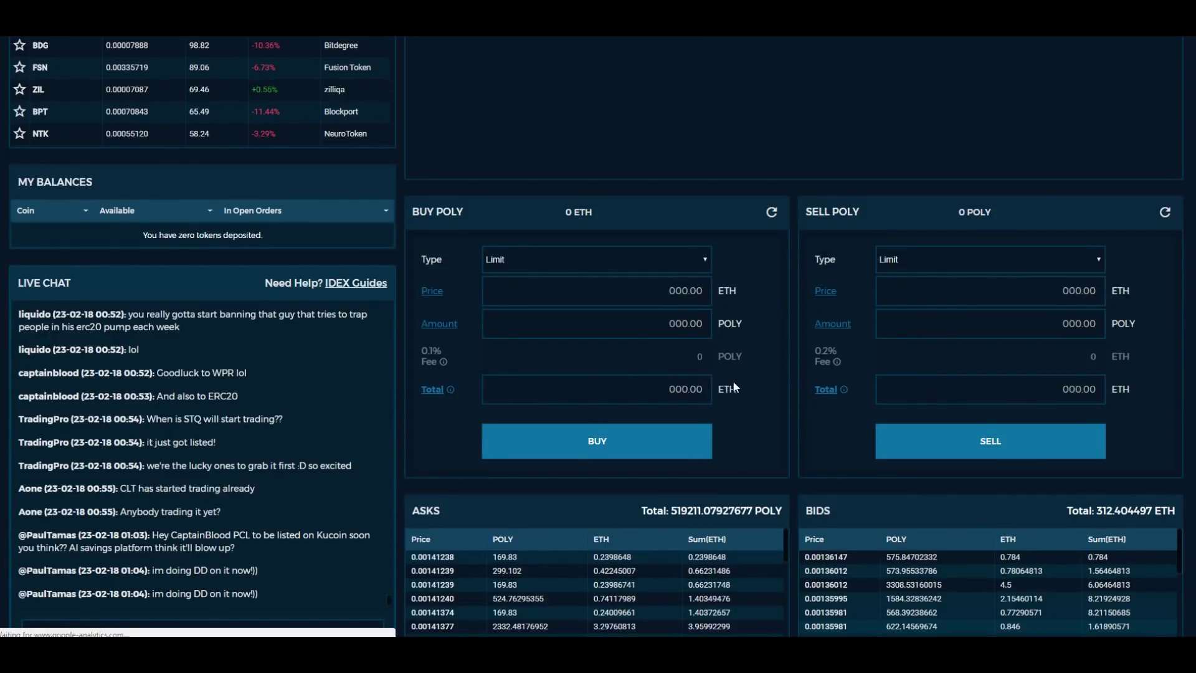
{"action": "scroll", "coordinate": [733, 377], "scroll_direction": "down", "scroll_amount": 8}
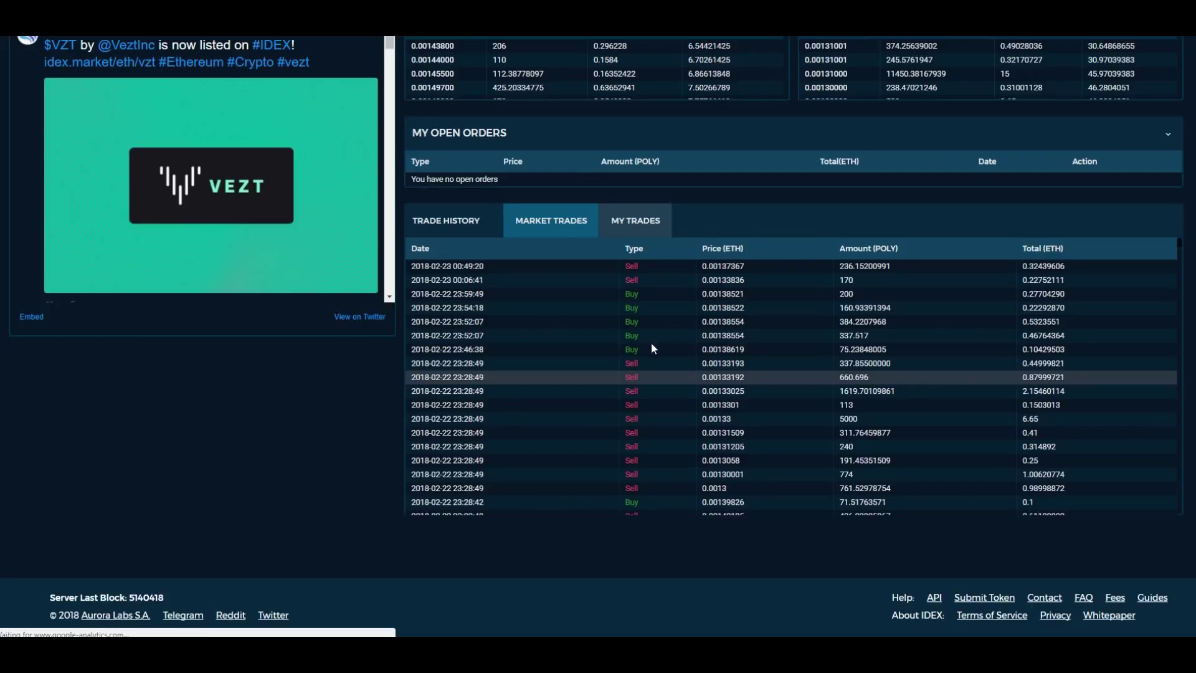
{"action": "scroll", "coordinate": [686, 318], "scroll_direction": "up", "scroll_amount": 2}
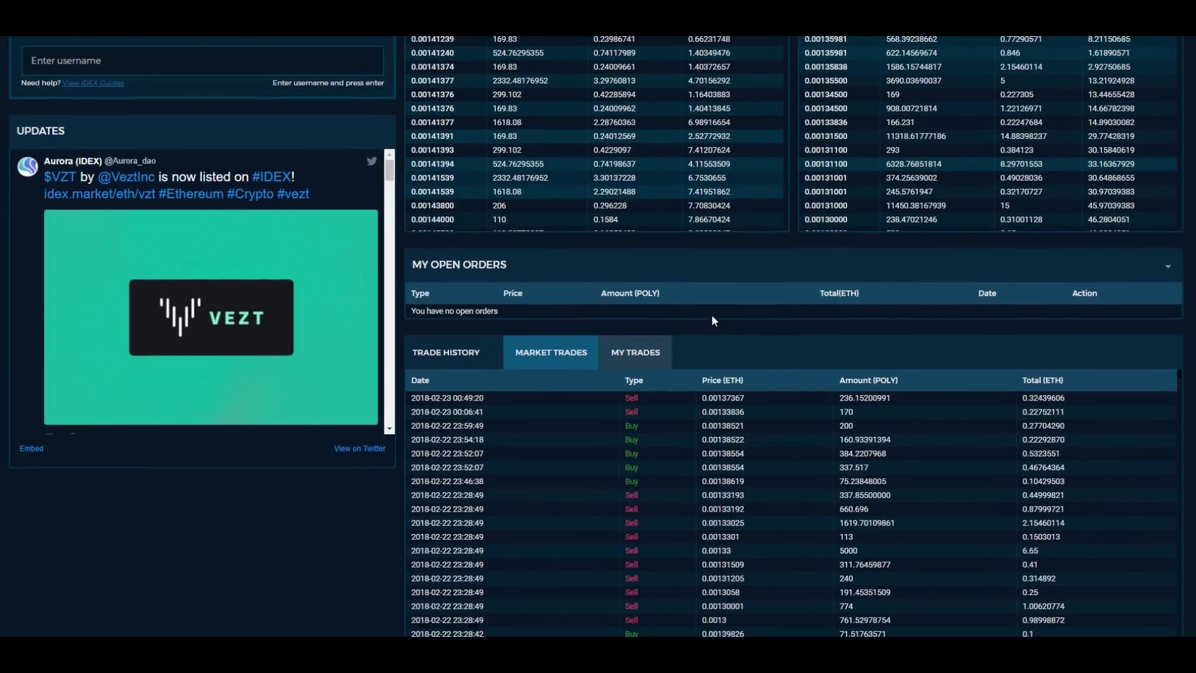
{"action": "scroll", "coordinate": [711, 321], "scroll_direction": "up", "scroll_amount": 5}
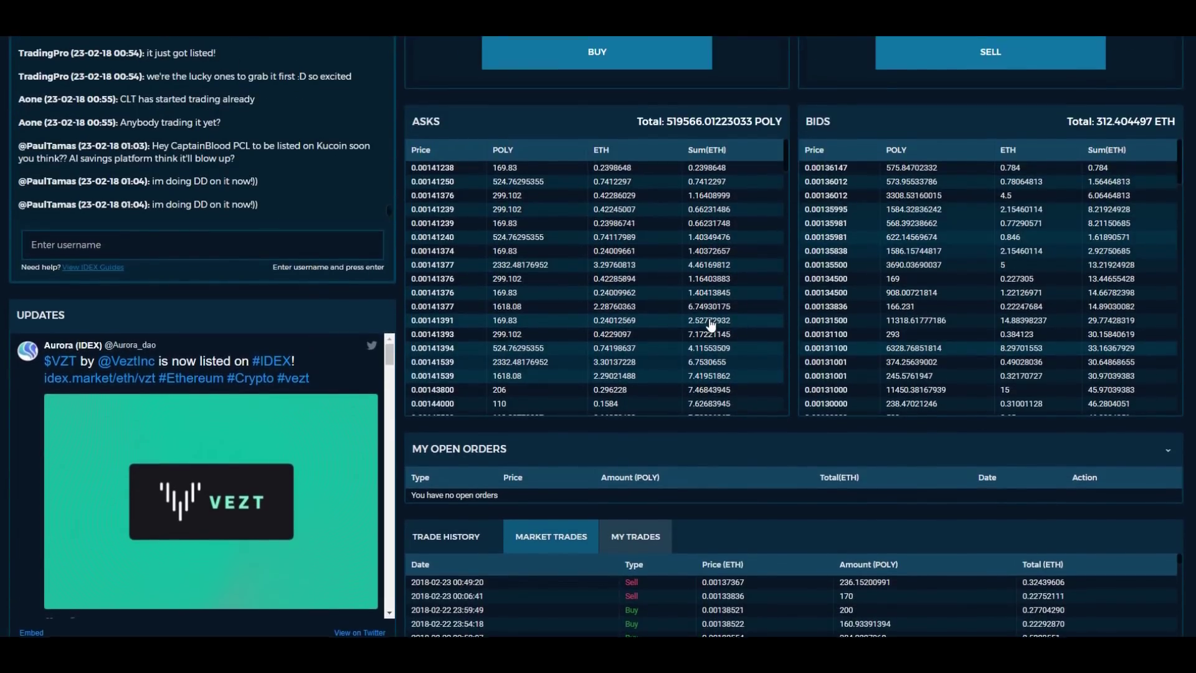
{"action": "scroll", "coordinate": [711, 328], "scroll_direction": "up", "scroll_amount": 1}
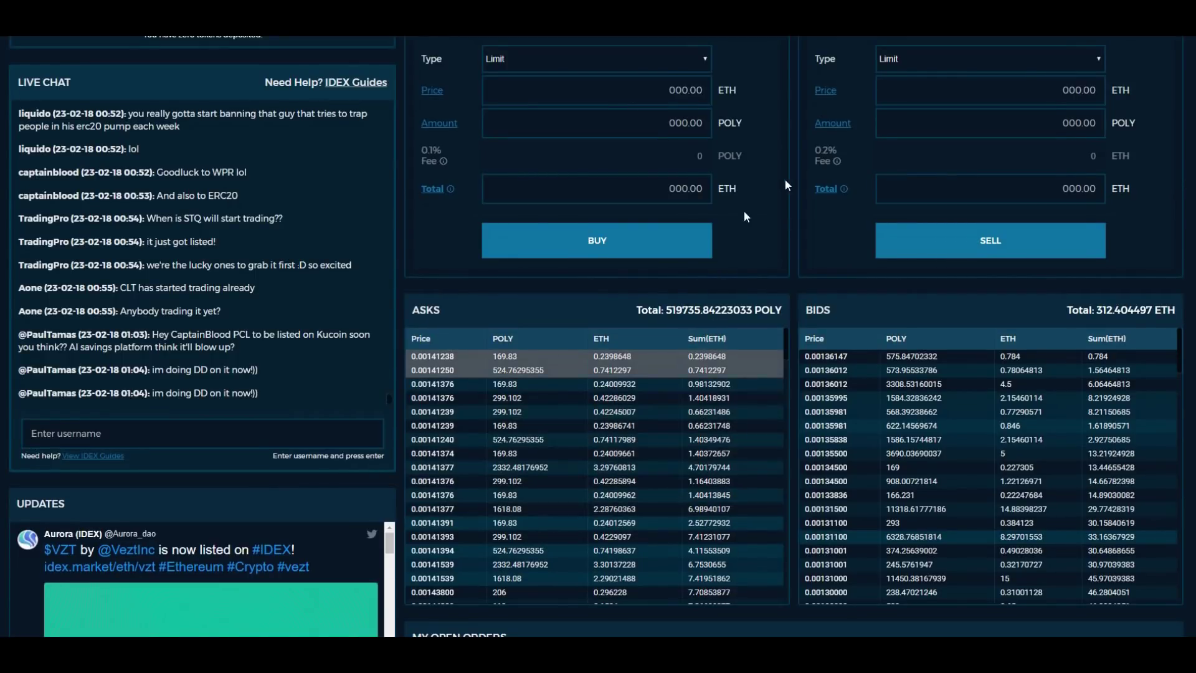
{"action": "scroll", "coordinate": [761, 272], "scroll_direction": "up", "scroll_amount": 3}
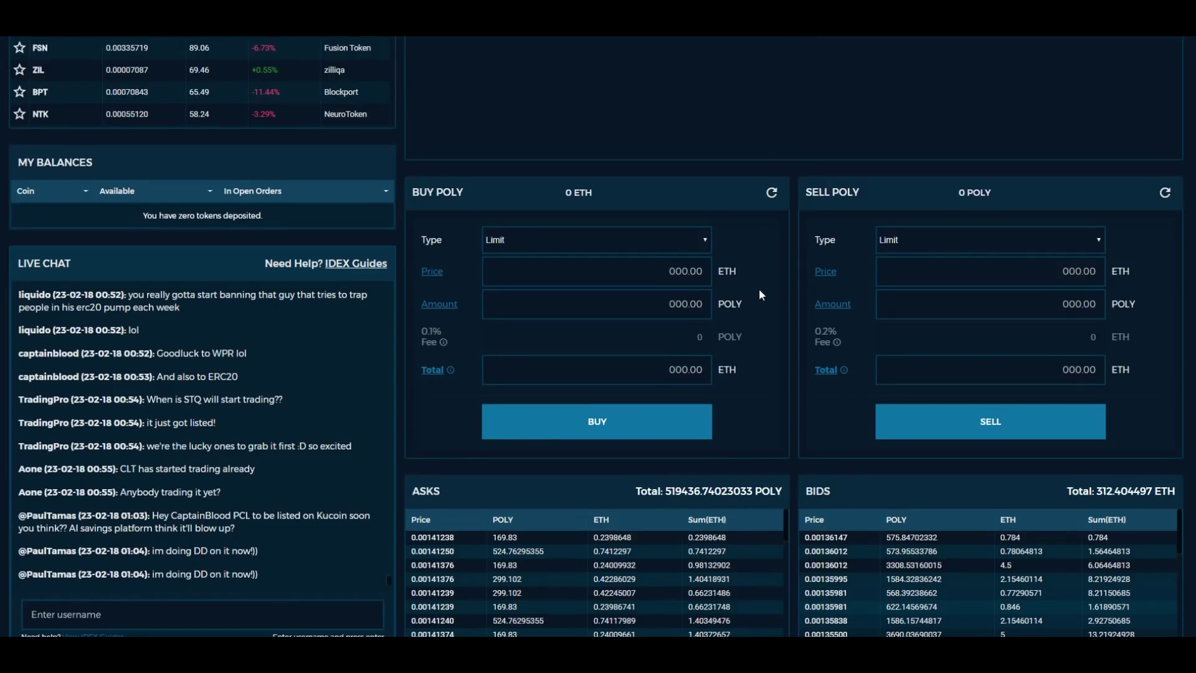
{"action": "scroll", "coordinate": [759, 291], "scroll_direction": "up", "scroll_amount": 3}
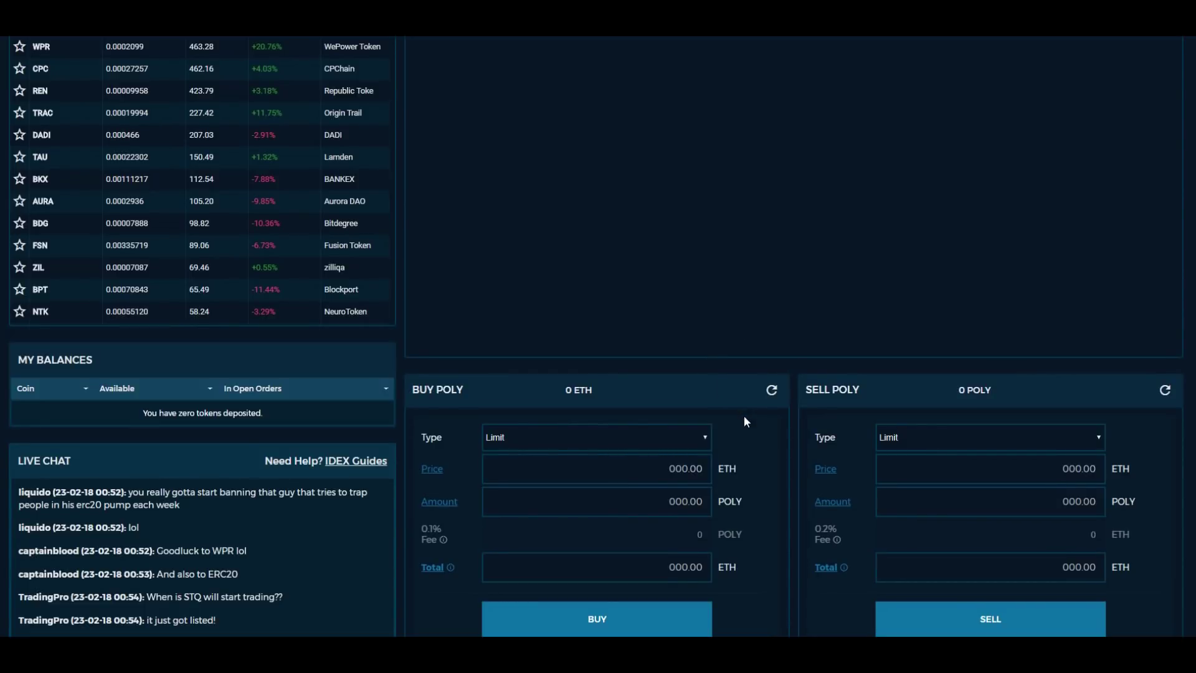
- Switch the POLY buy order type to Market, enter 10 POLY, and submit the buy
{"action": "left_click", "coordinate": [699, 442]}
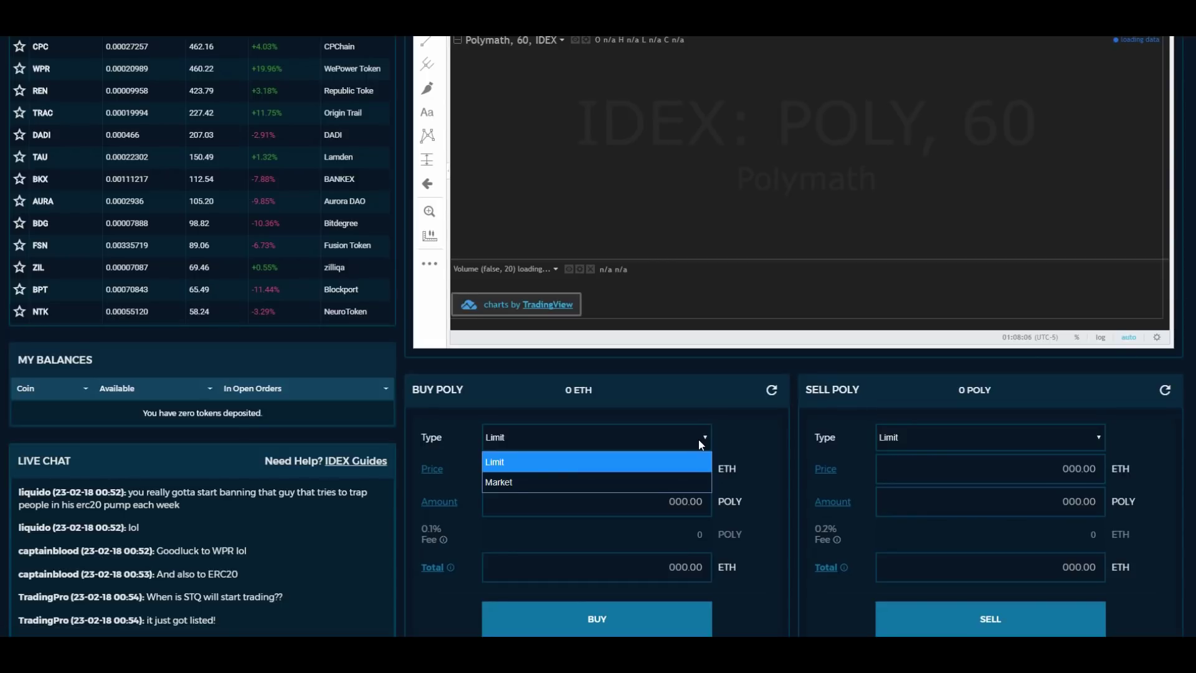
{"action": "left_click", "coordinate": [659, 482]}
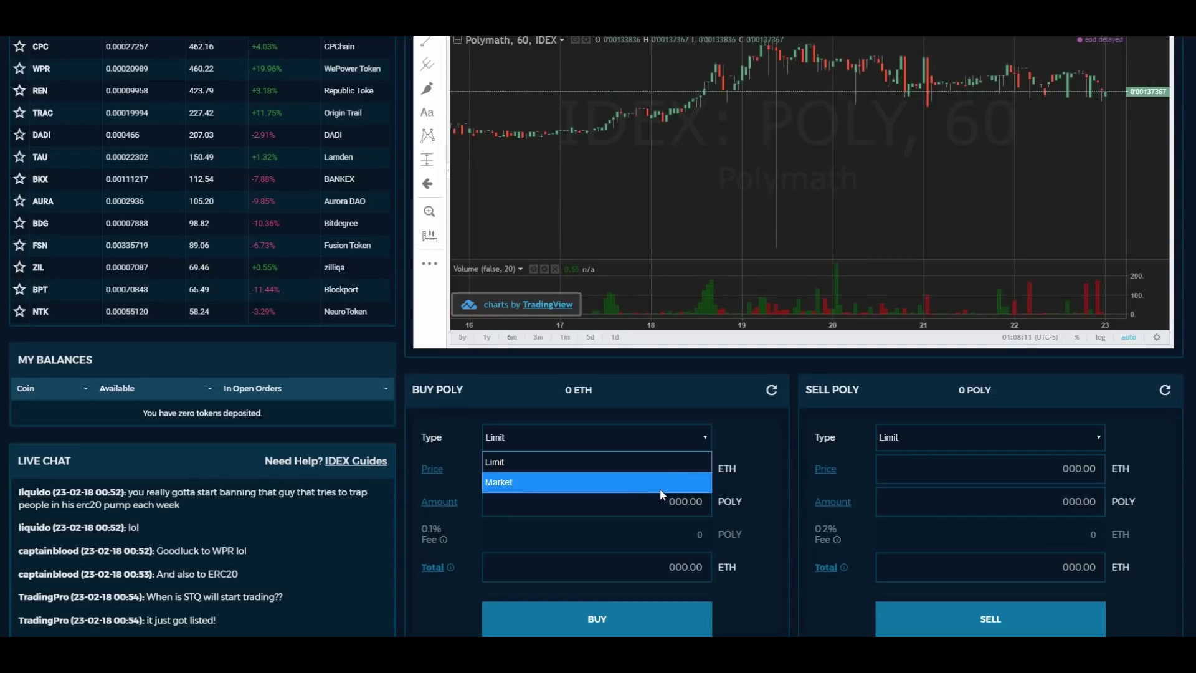
{"action": "left_click", "coordinate": [660, 488]}
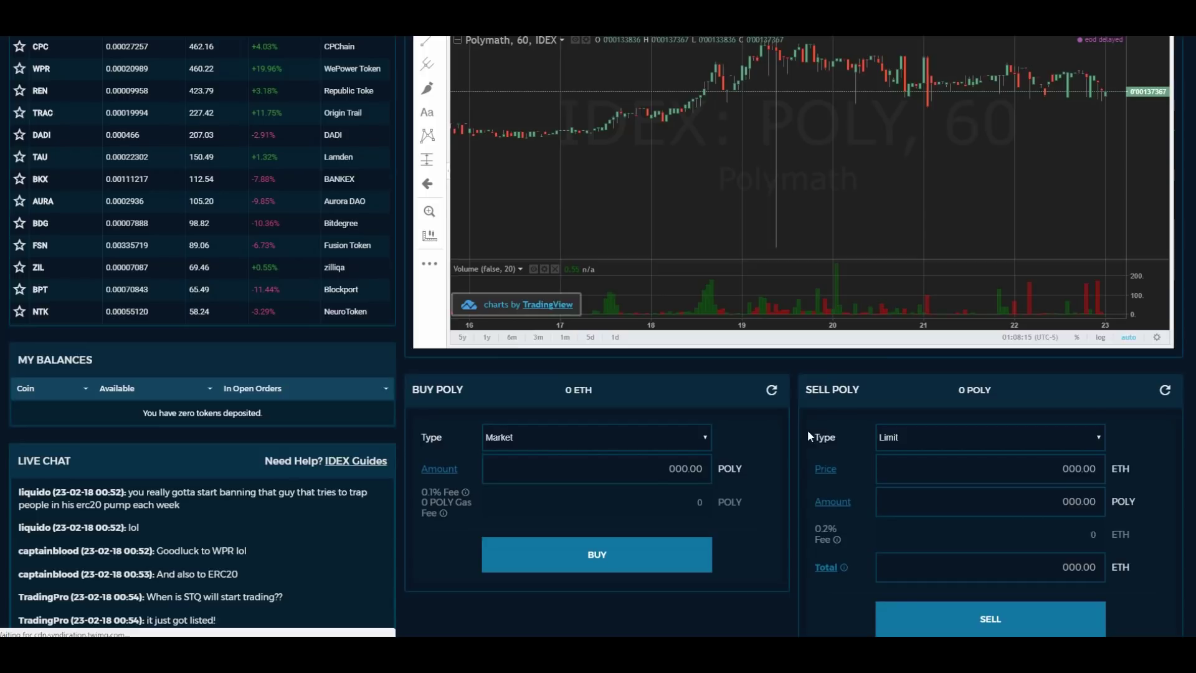
{"action": "scroll", "coordinate": [935, 178], "scroll_direction": "up", "scroll_amount": 2}
{"action": "scroll", "coordinate": [935, 178], "scroll_direction": "up", "scroll_amount": 3}
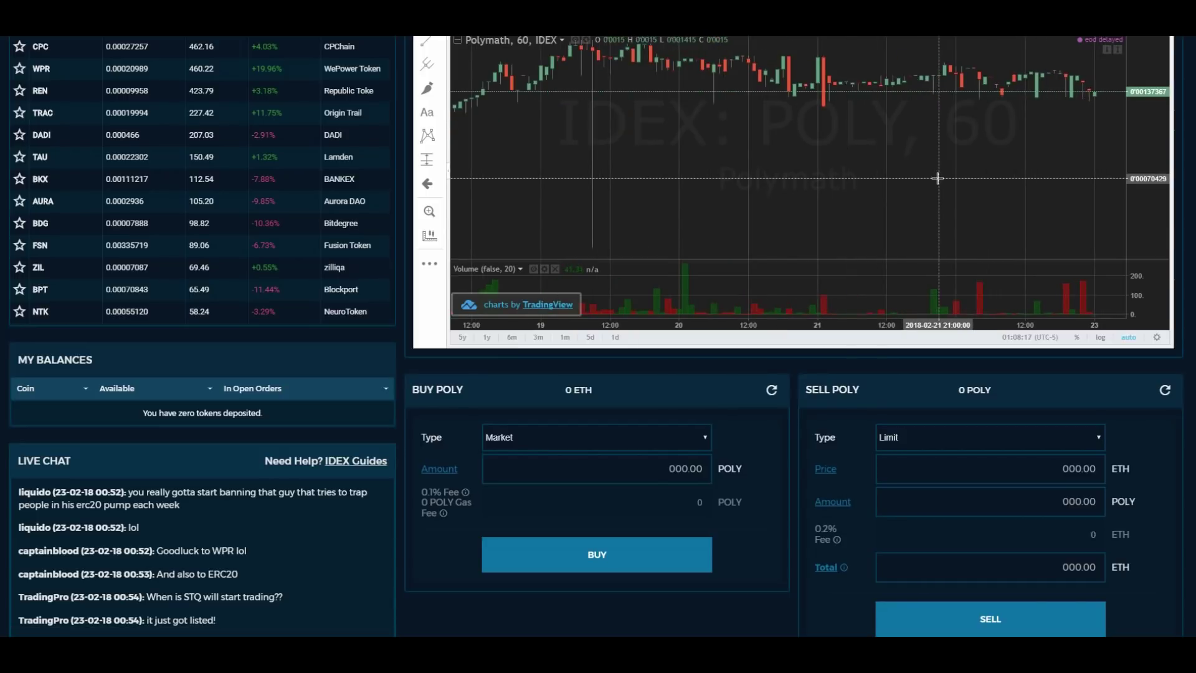
{"action": "scroll", "coordinate": [939, 184], "scroll_direction": "down", "scroll_amount": 4}
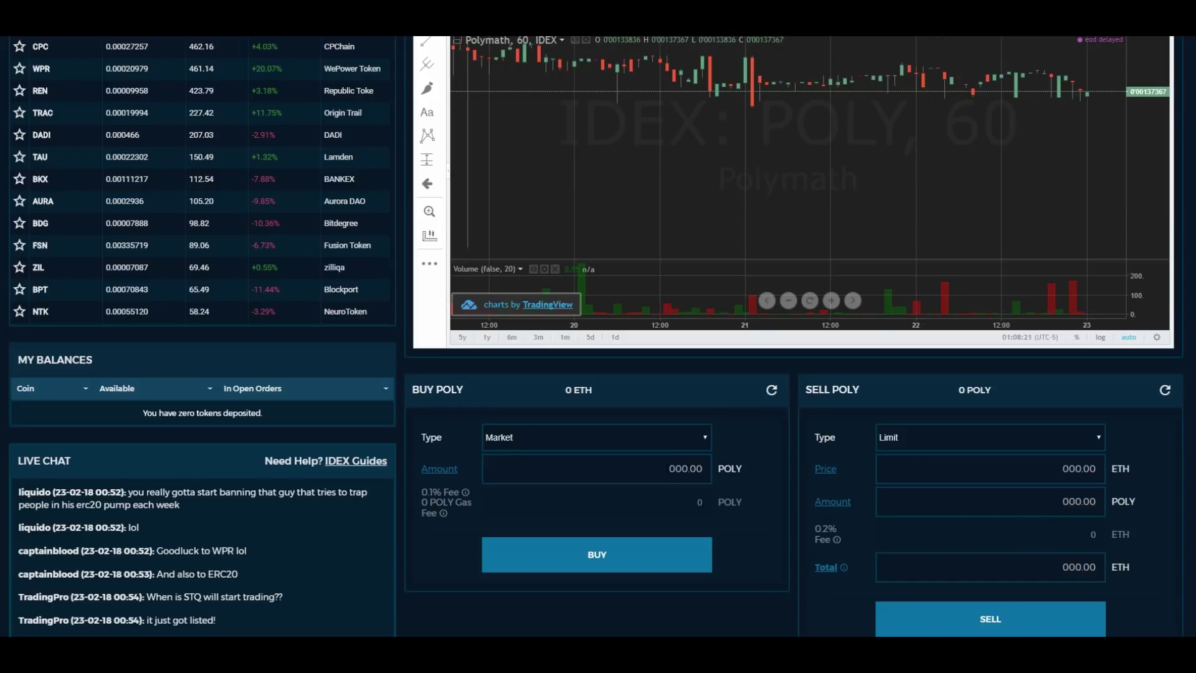
{"action": "left_click", "coordinate": [664, 474]}
{"action": "type", "text": "10"}
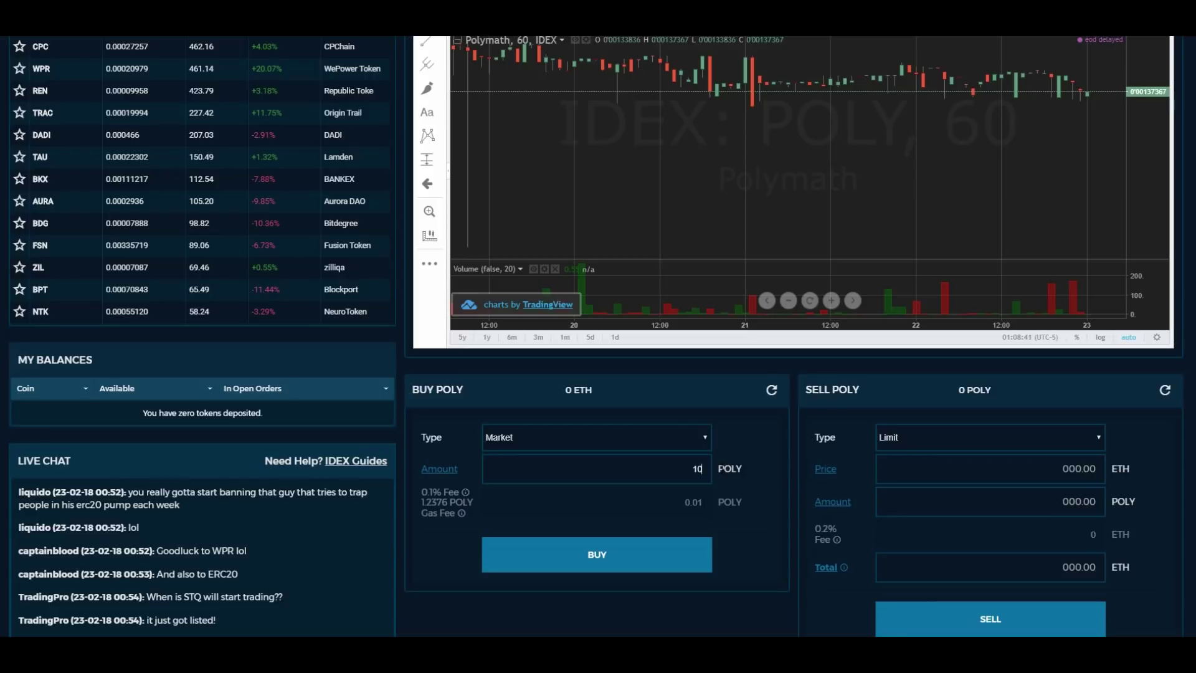
{"action": "left_click", "coordinate": [641, 555]}
{"action": "scroll", "coordinate": [940, 251], "scroll_direction": "up", "scroll_amount": 5}
{"action": "scroll", "coordinate": [598, 336], "scroll_direction": "up", "scroll_amount": 3}
{"action": "mouse_move", "coordinate": [981, 53]}
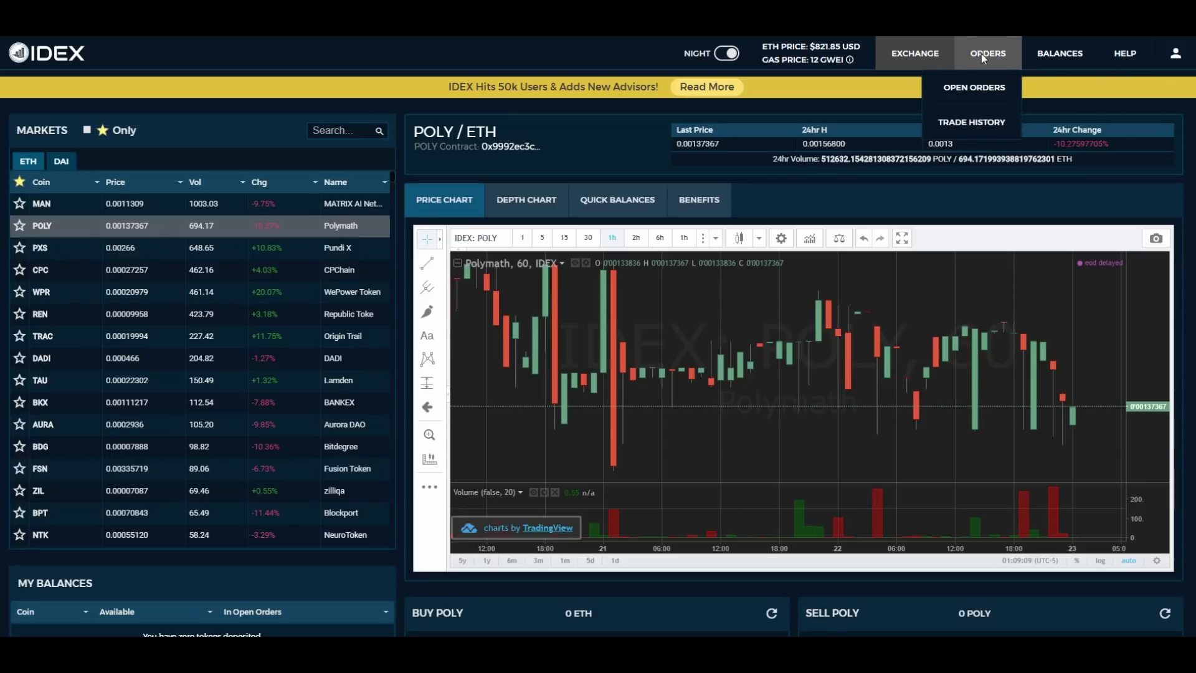
- In Quick Balances, fill the ETH deposit with the maximum 0.01697432 and request the deposit
{"action": "mouse_move", "coordinate": [1067, 57]}
{"action": "left_click", "coordinate": [620, 199]}
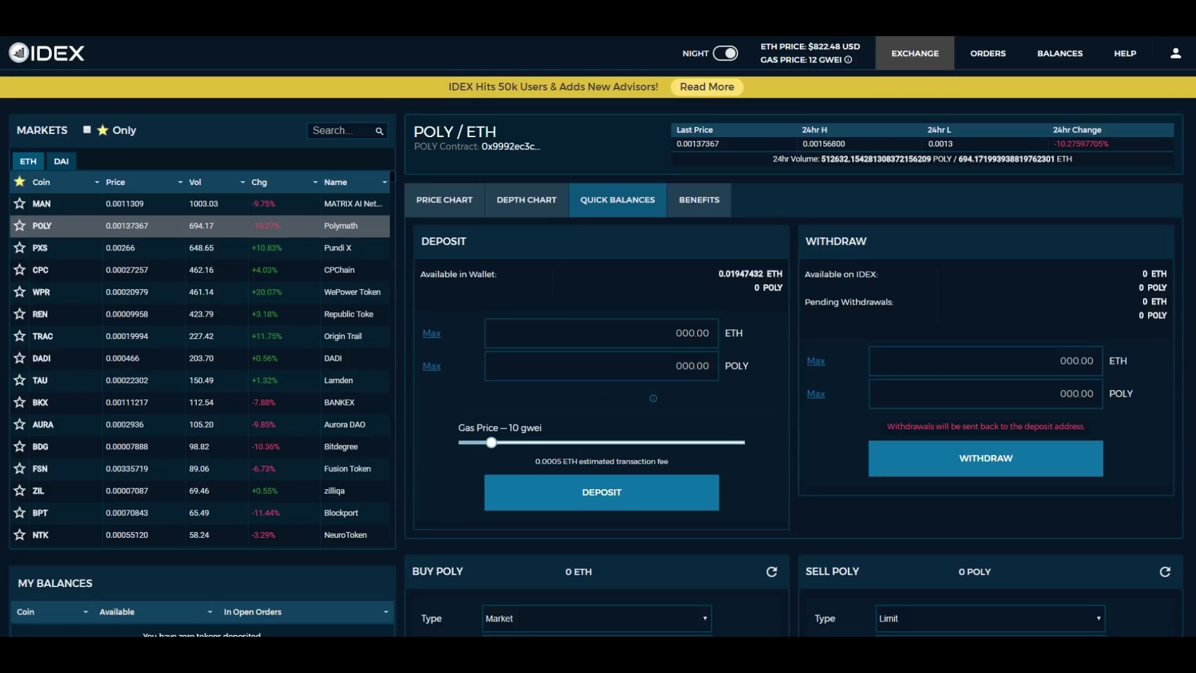
{"action": "left_click", "coordinate": [675, 324]}
{"action": "left_click", "coordinate": [429, 338]}
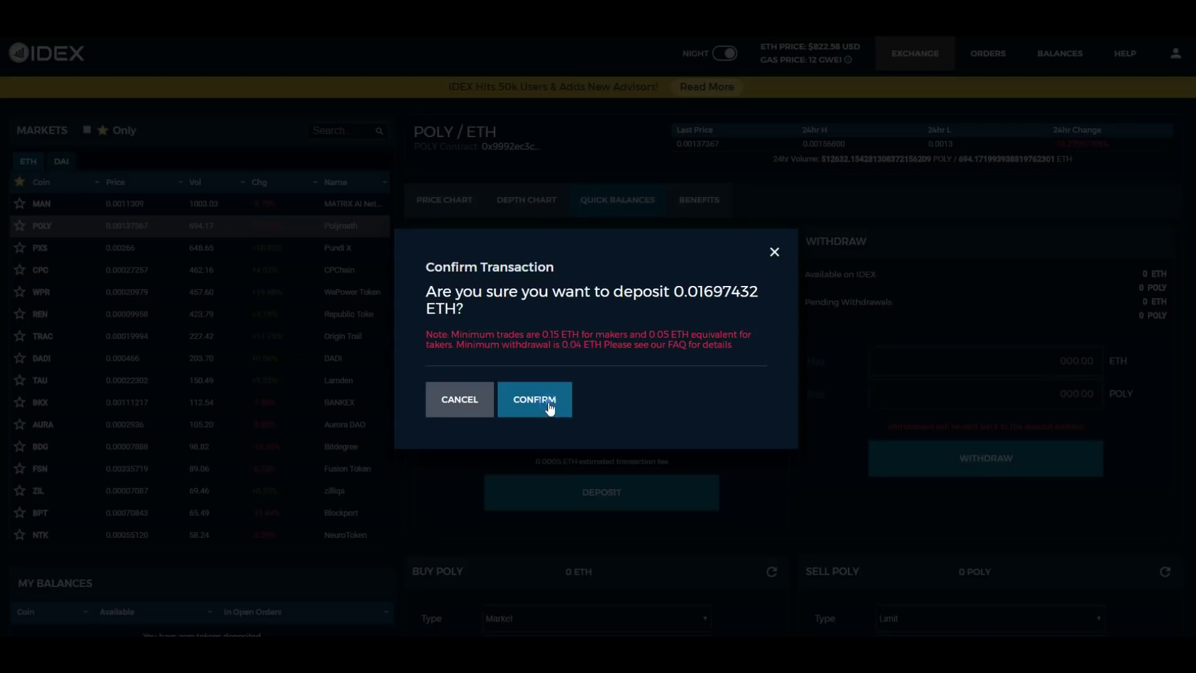
{"action": "left_click", "coordinate": [549, 403]}
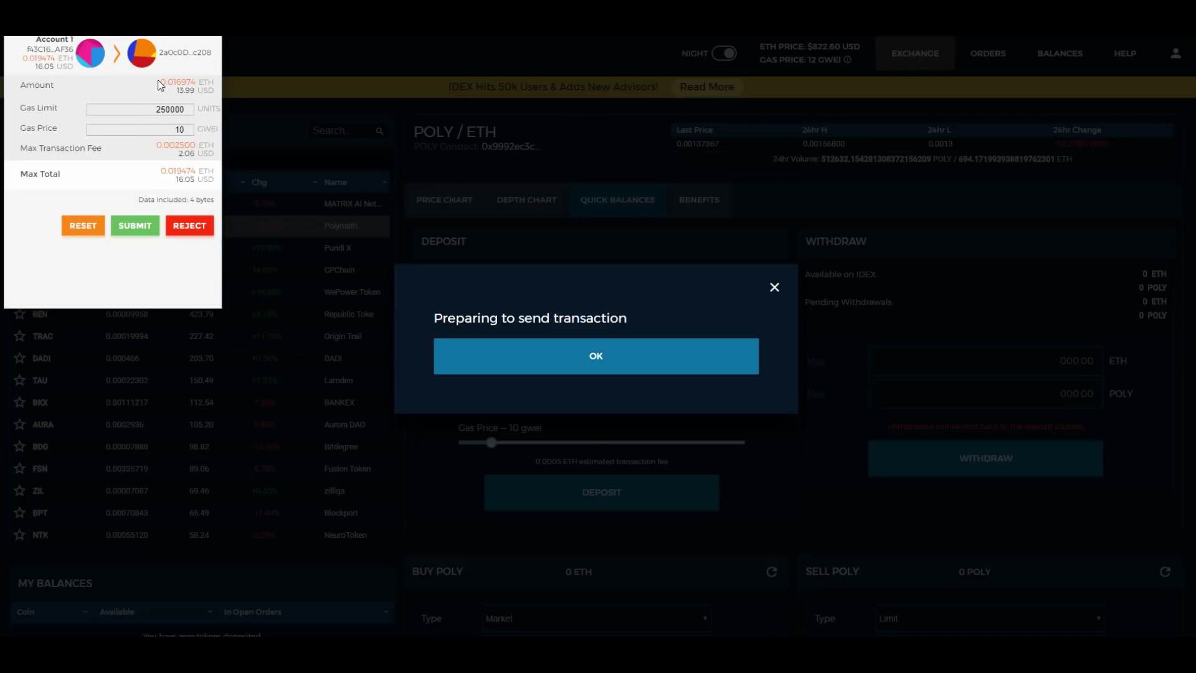
- Approve the 0.01697432 ETH deposit in MetaMask and dismiss the deposit-submitted notice
{"action": "left_click", "coordinate": [135, 230]}
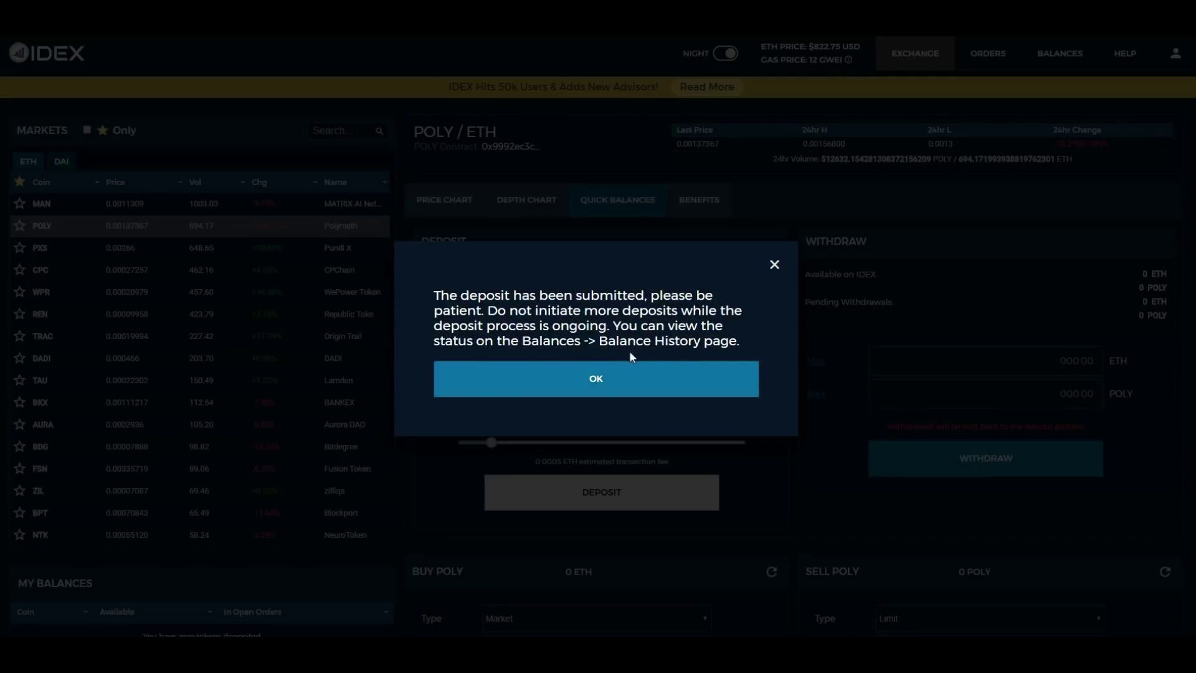
{"action": "left_click", "coordinate": [601, 382]}
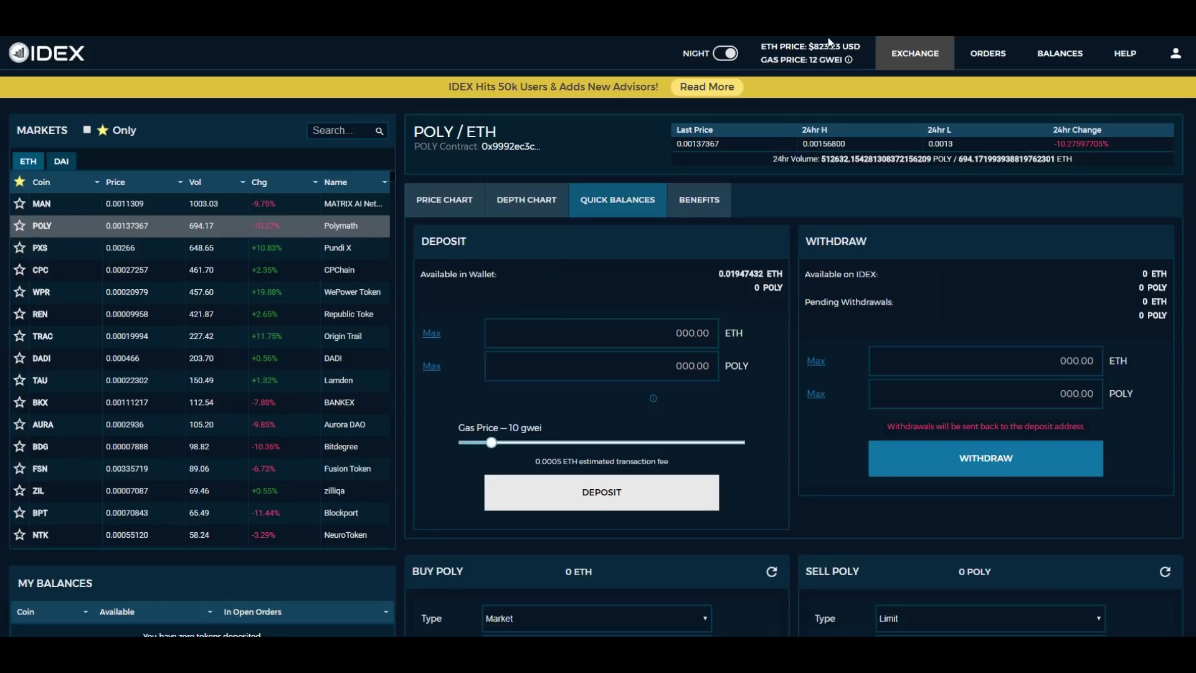
- Open Balances > Balance History to see the 0.01697432 ETH deposit listed as Pending
{"action": "mouse_move", "coordinate": [1037, 53]}
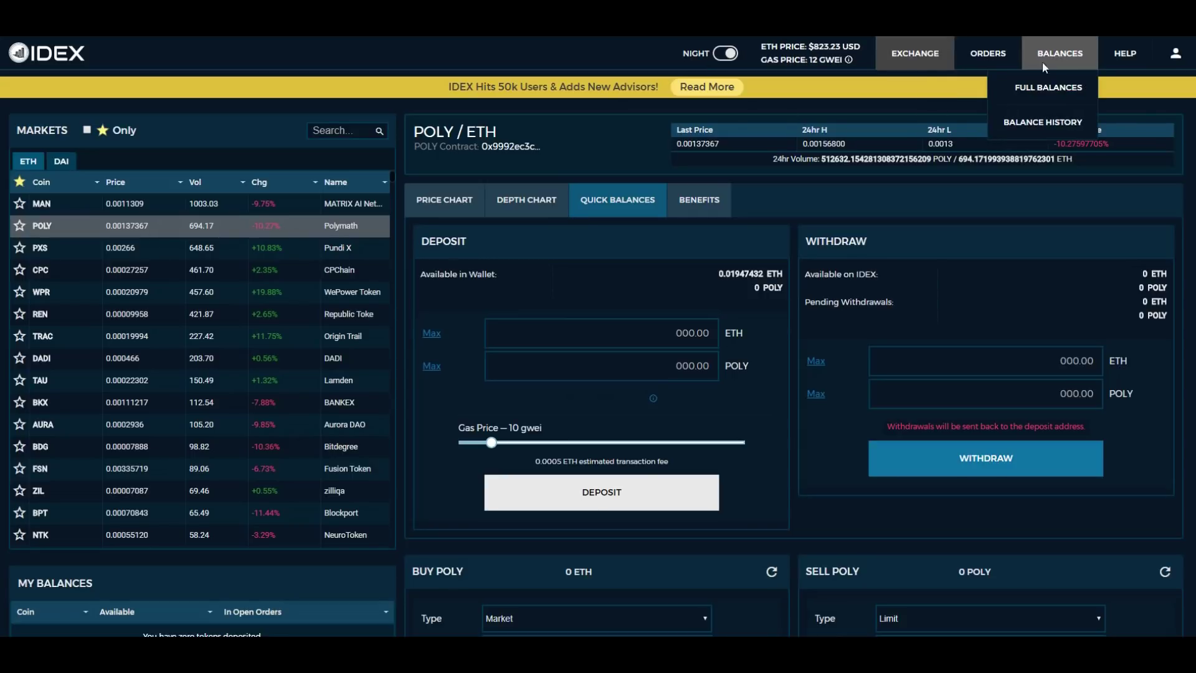
{"action": "left_click", "coordinate": [1049, 125]}
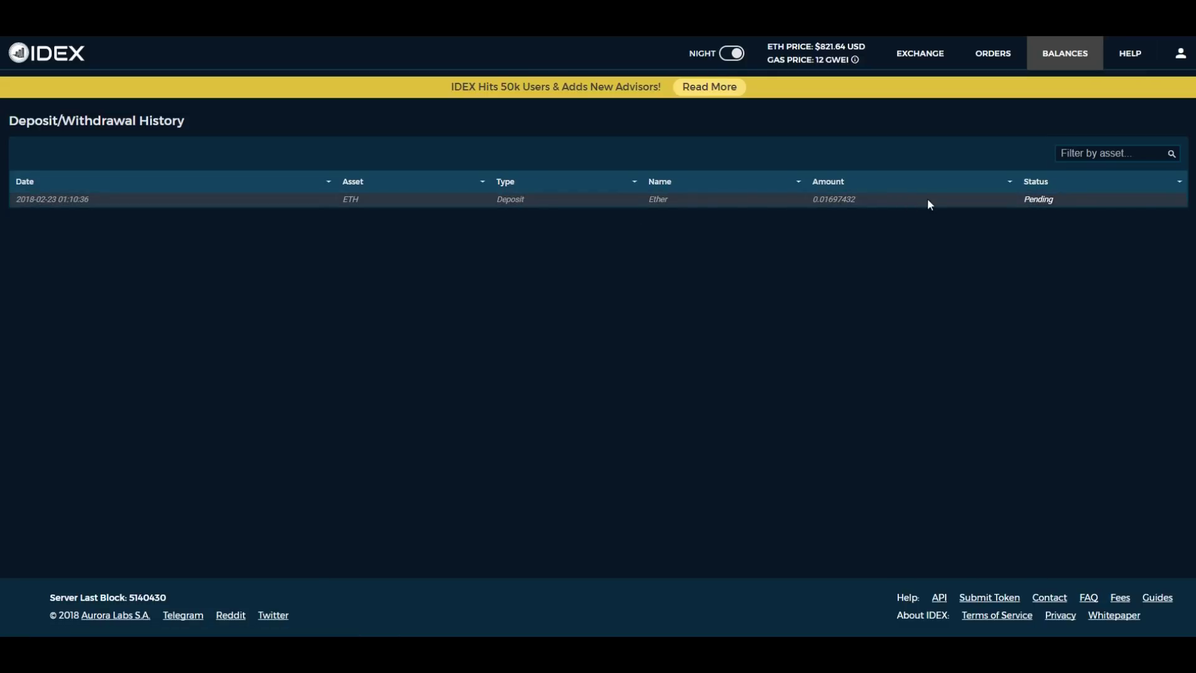
{"action": "left_click", "coordinate": [161, 204]}
{"action": "left_click", "coordinate": [1040, 201]}
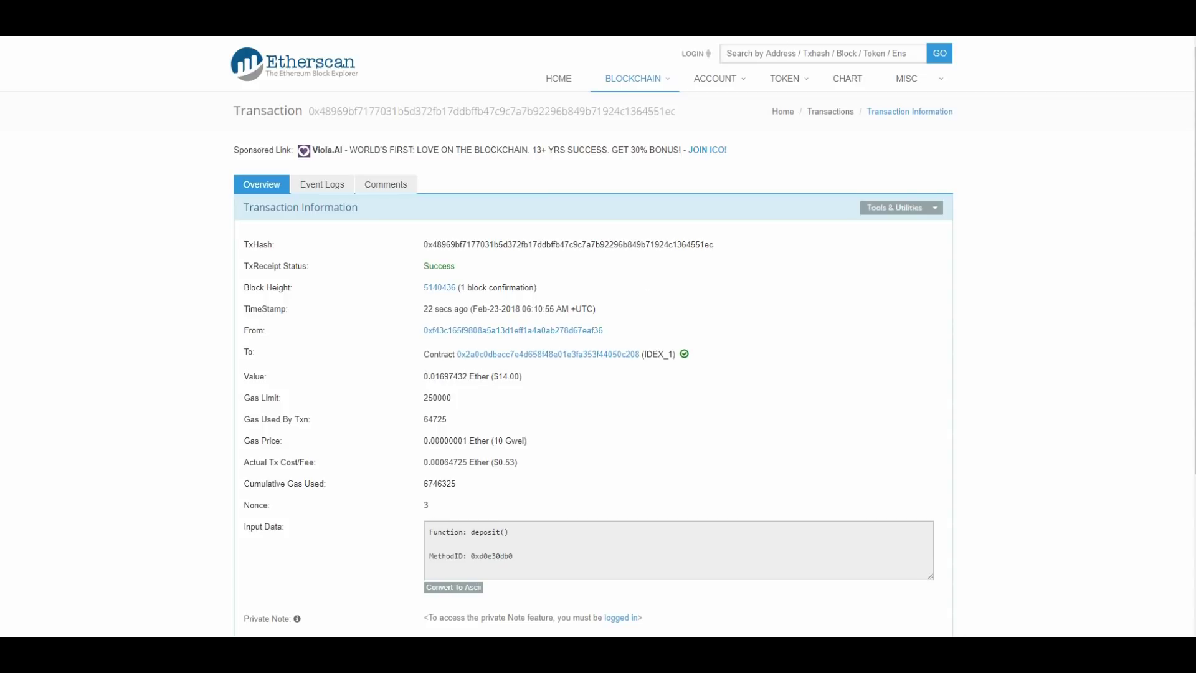
{"action": "left_click", "coordinate": [879, 34]}
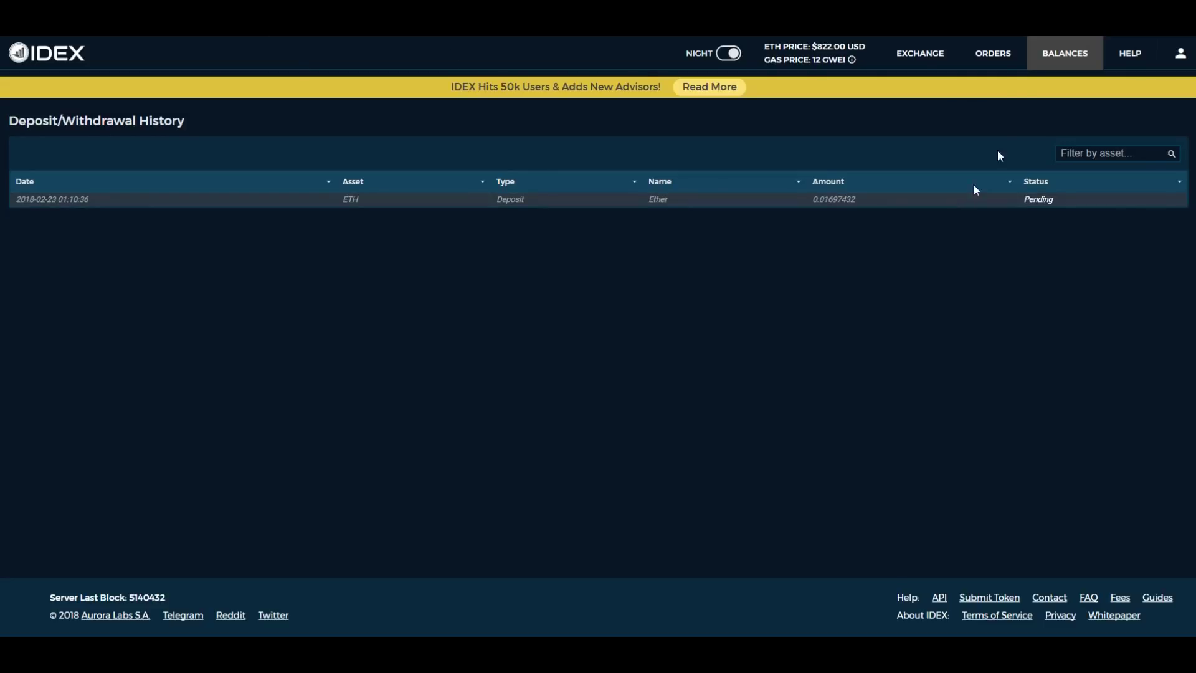
- Open Balances > Full Balances, showing 0.00185275 ETH in the wallet and 0 on IDEX
{"action": "mouse_move", "coordinate": [1010, 54]}
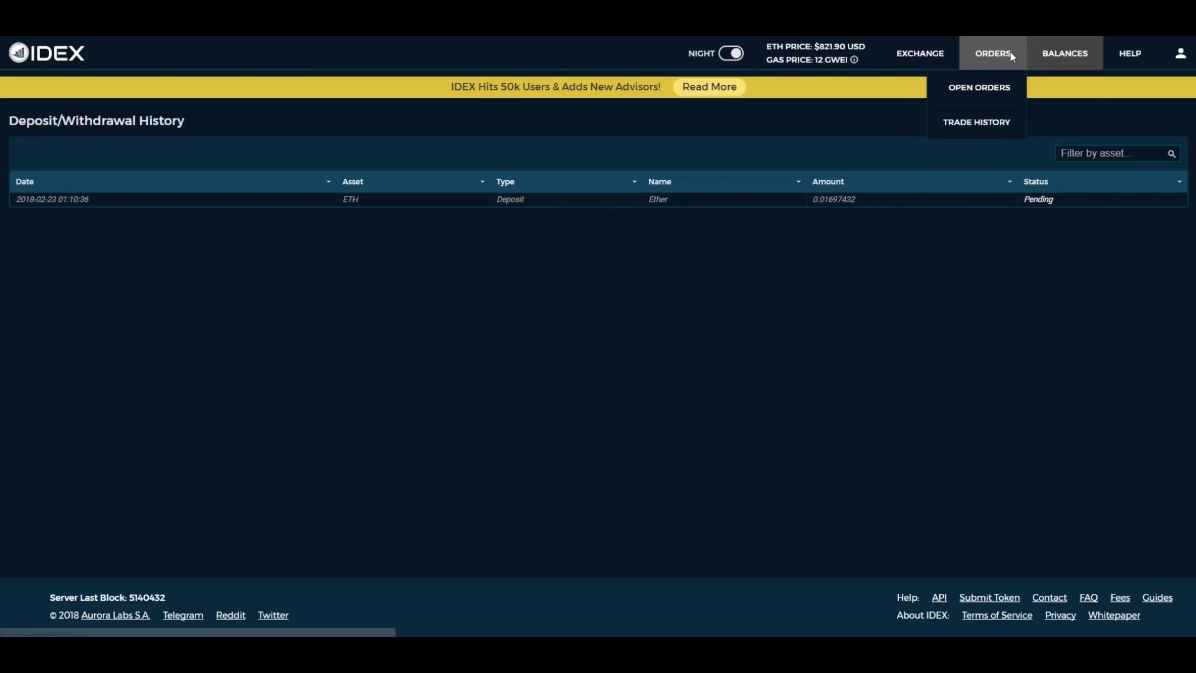
{"action": "mouse_move", "coordinate": [1062, 54]}
{"action": "left_click", "coordinate": [1042, 125]}
{"action": "left_click", "coordinate": [1060, 89]}
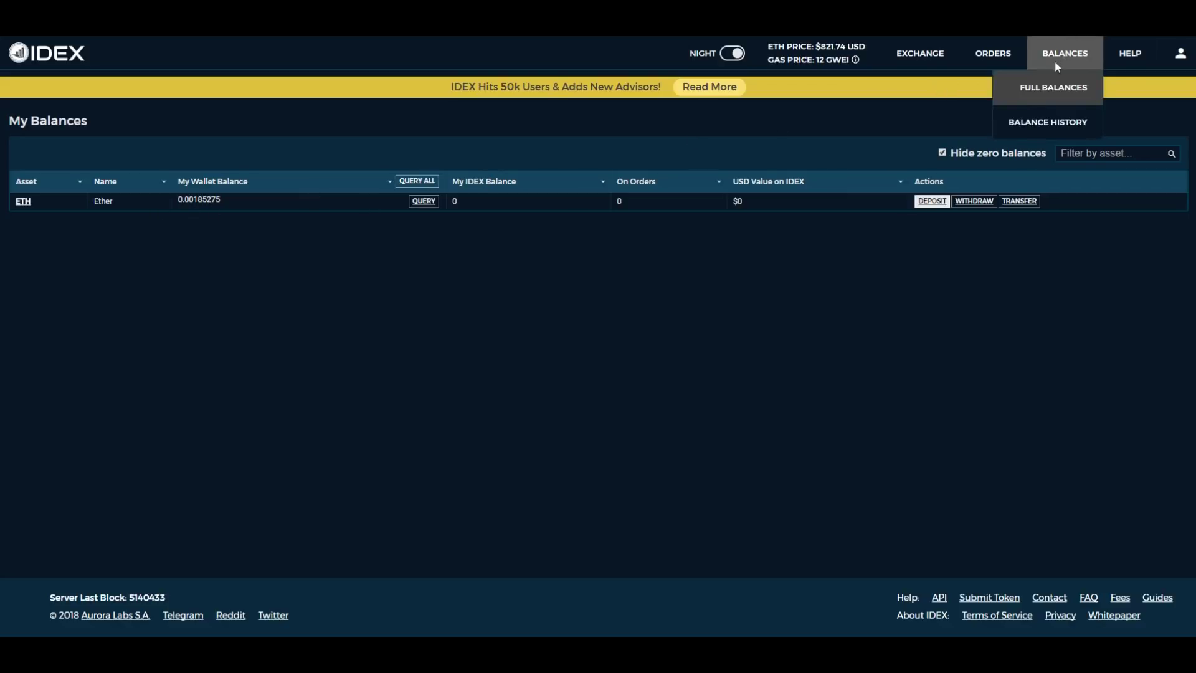
- Check Balance History, then acknowledge the notice that the 0.01697432 ETH deposit finished
{"action": "mouse_move", "coordinate": [980, 53]}
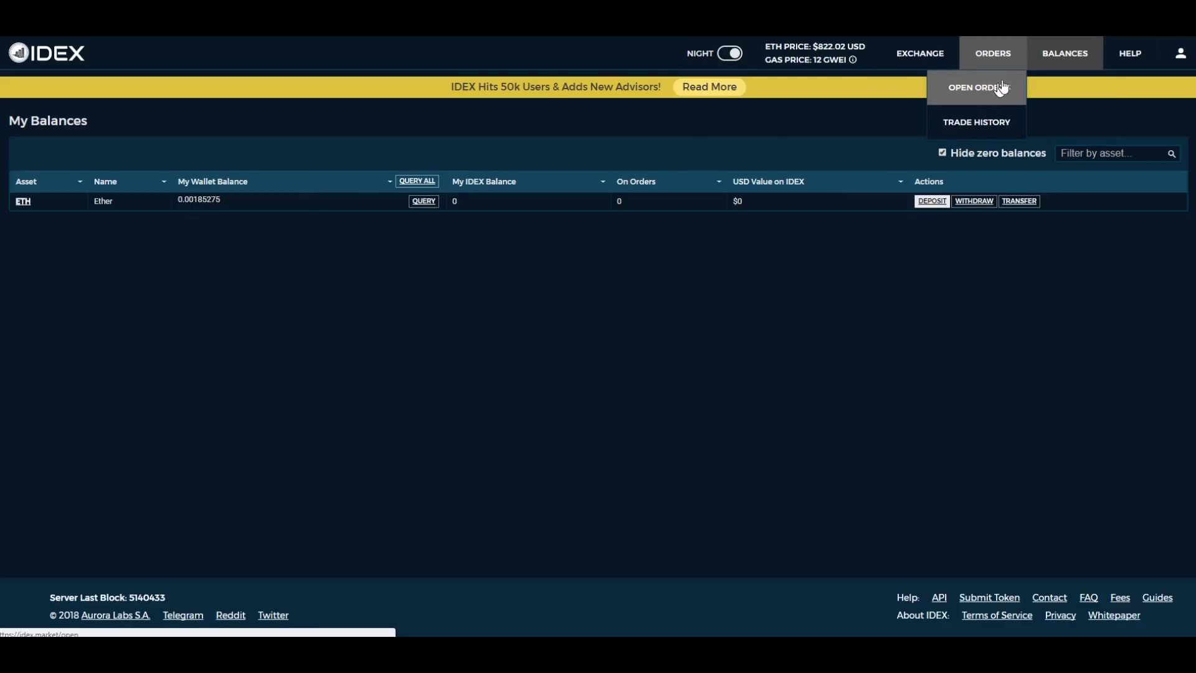
{"action": "mouse_move", "coordinate": [1052, 63]}
{"action": "left_click", "coordinate": [1052, 122]}
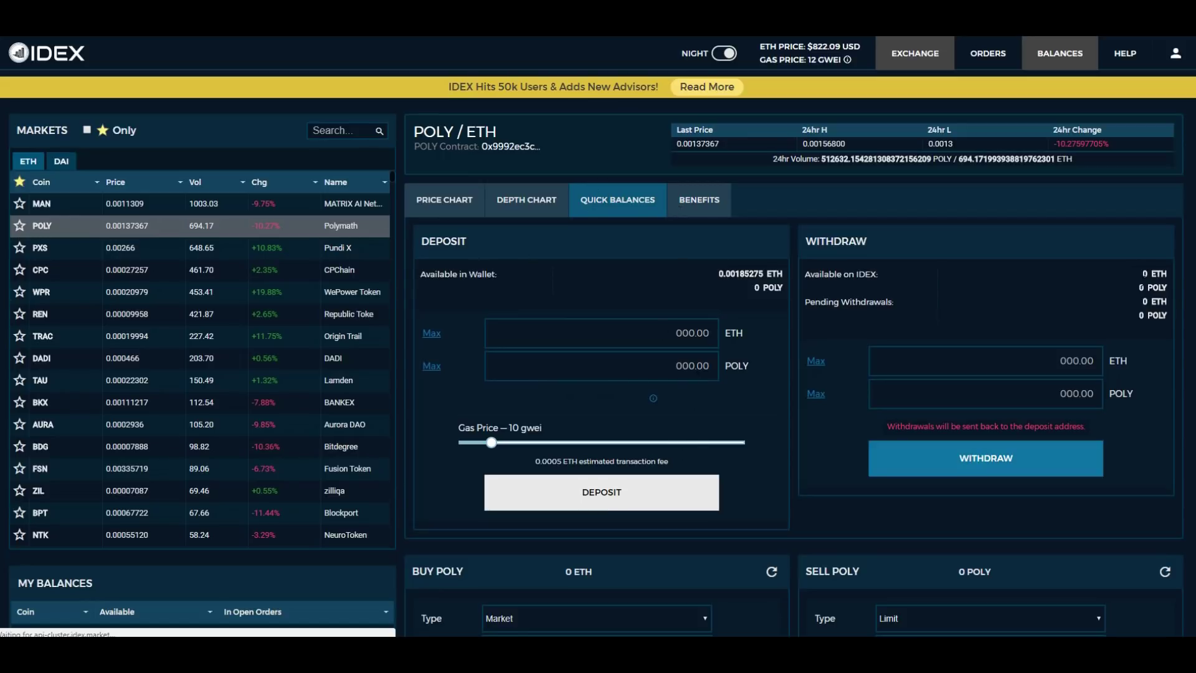
{"action": "scroll", "coordinate": [1127, 276], "scroll_direction": "down", "scroll_amount": 1}
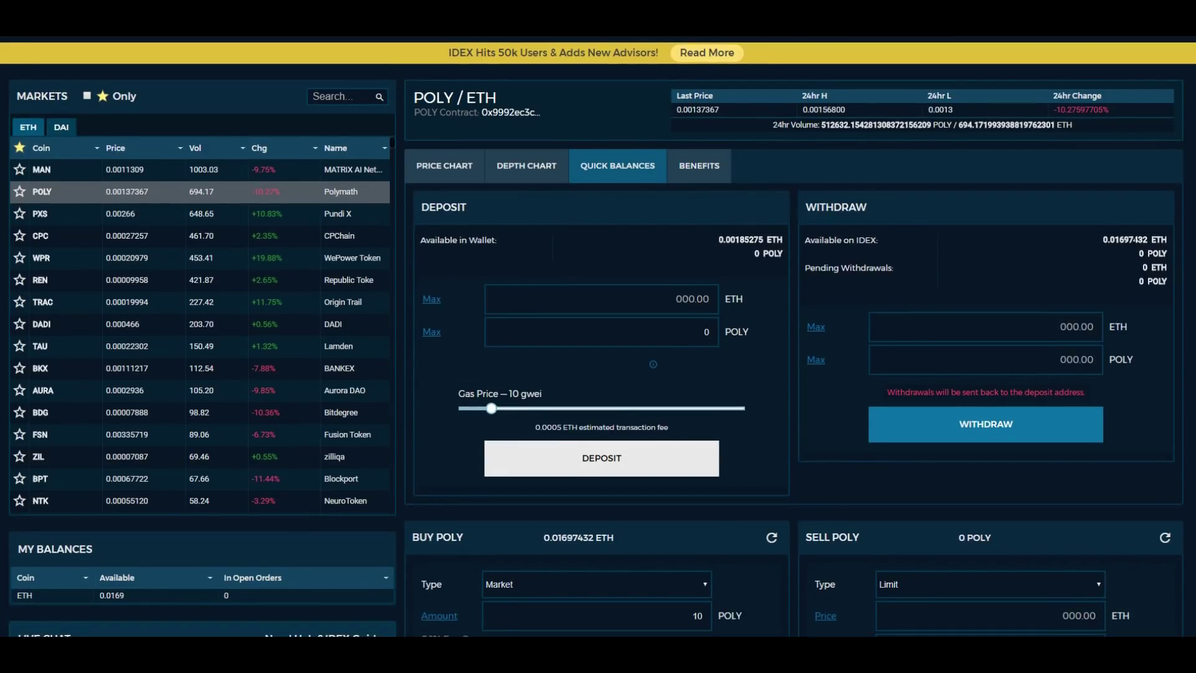
{"action": "scroll", "coordinate": [926, 223], "scroll_direction": "down", "scroll_amount": 3}
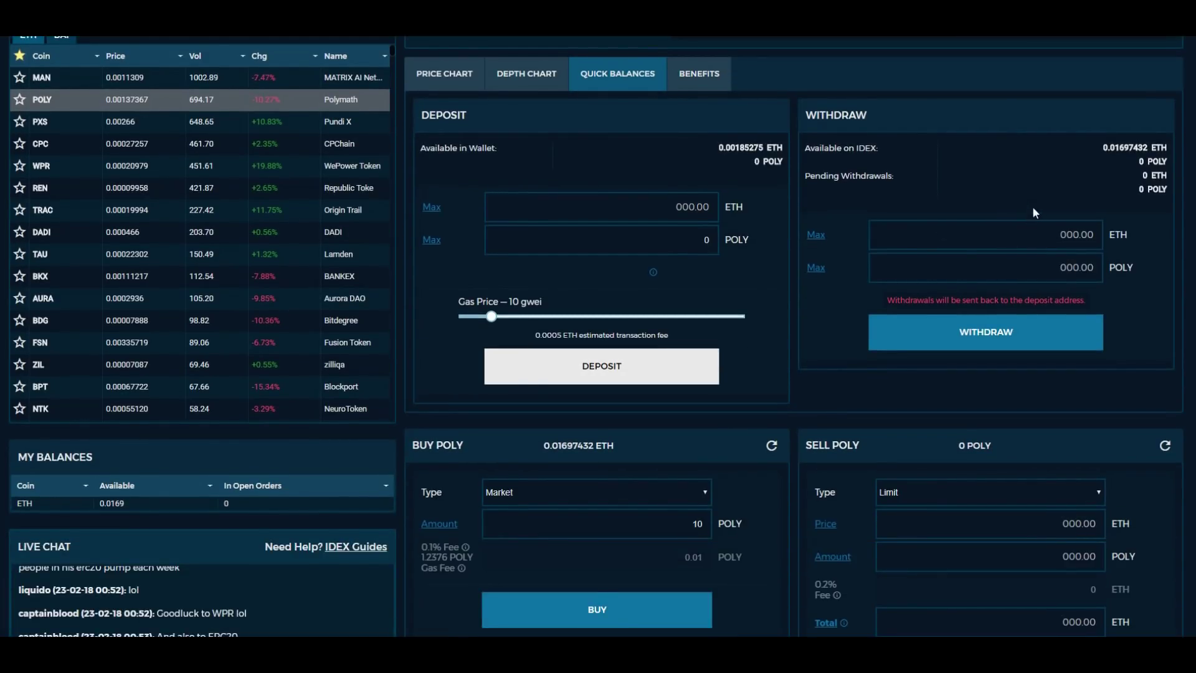
{"action": "scroll", "coordinate": [1165, 139], "scroll_direction": "up", "scroll_amount": 4}
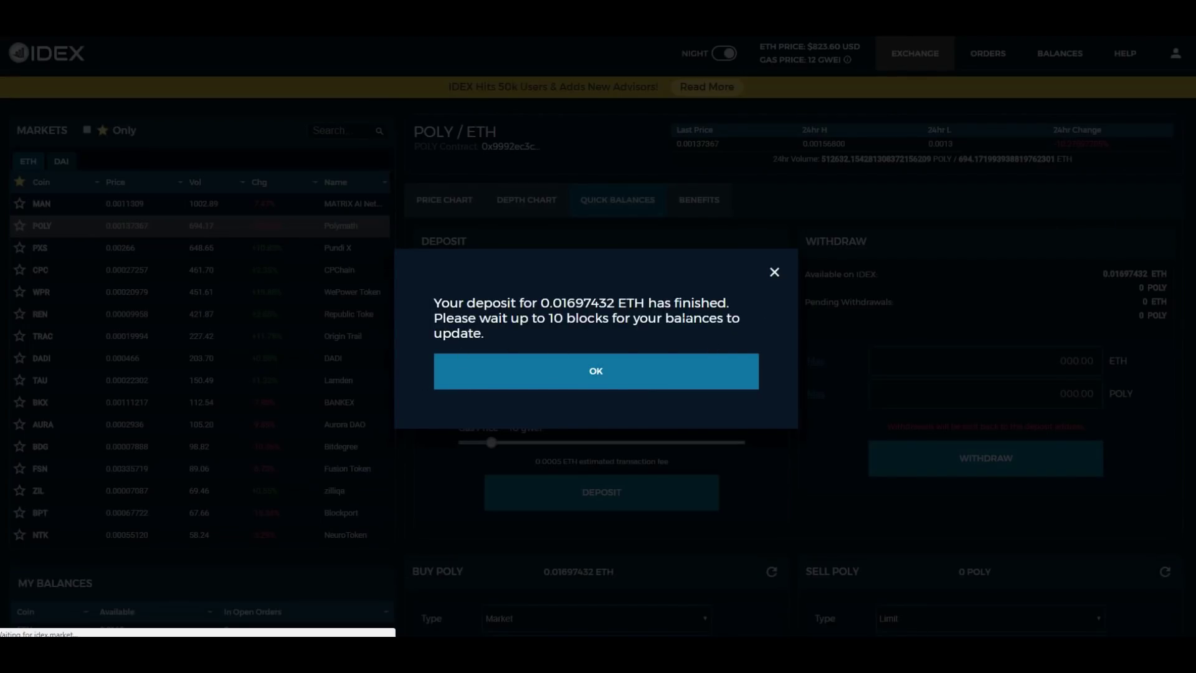
{"action": "left_click", "coordinate": [599, 379]}
- Close the deposit notice, return to the POLY market, and select the 10 POLY buy amount for replacement
{"action": "left_click", "coordinate": [603, 380]}
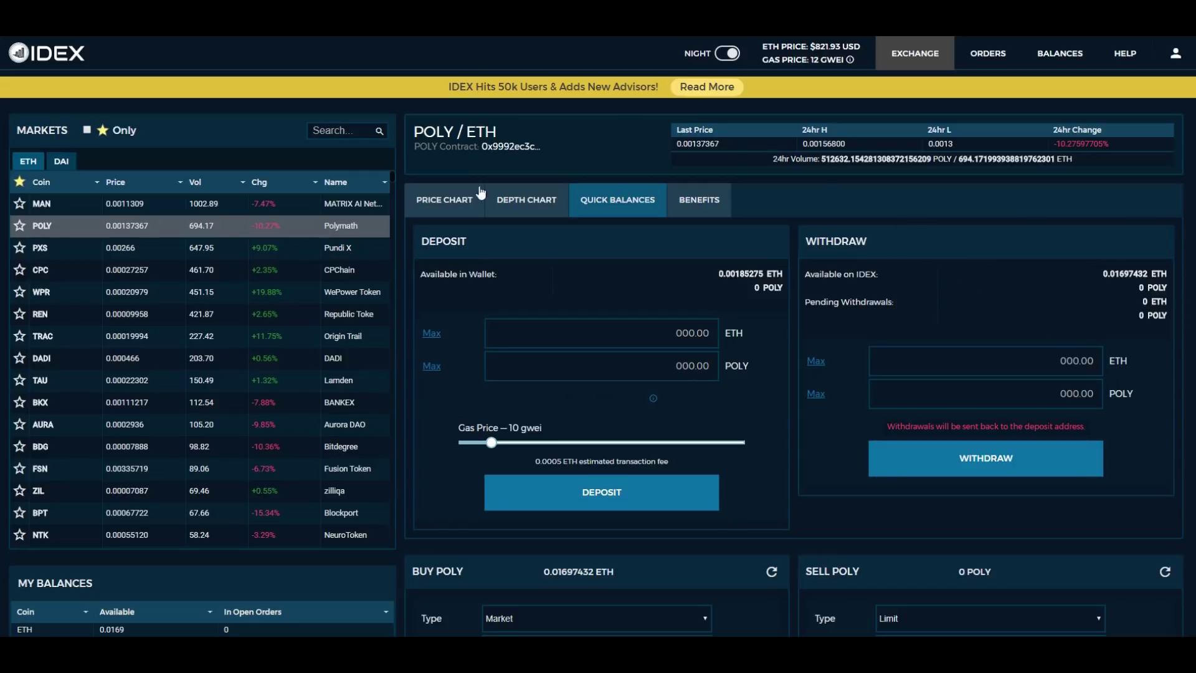
{"action": "left_click", "coordinate": [41, 228]}
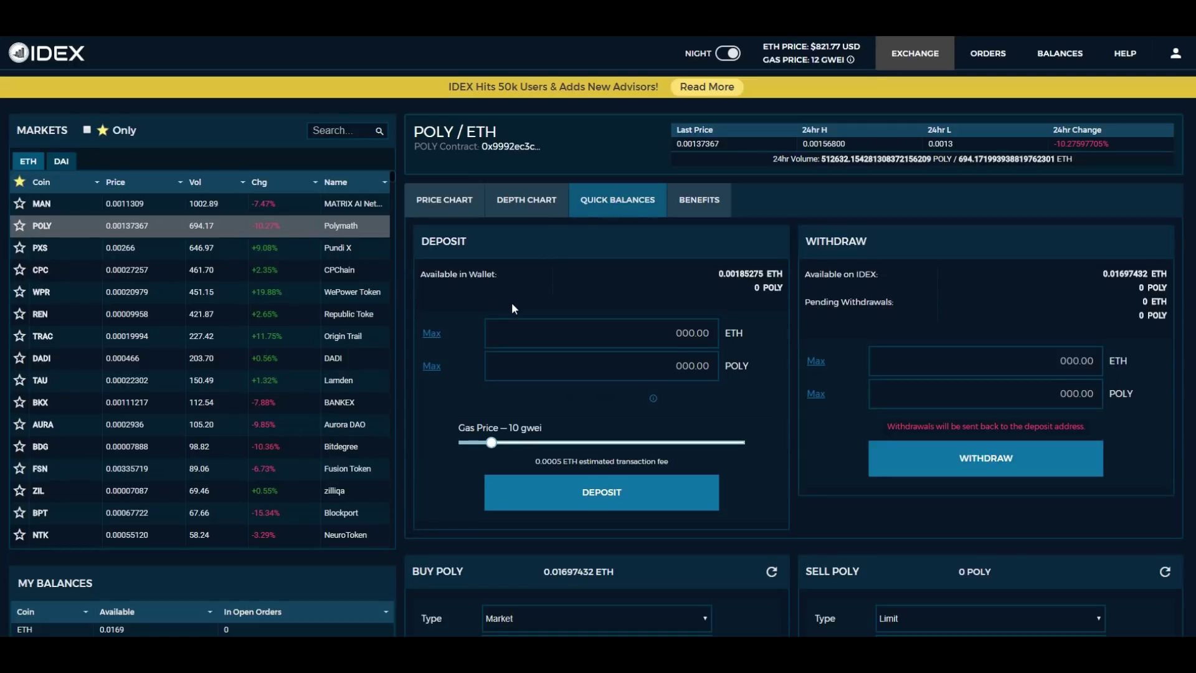
{"action": "scroll", "coordinate": [512, 308], "scroll_direction": "down", "scroll_amount": 5}
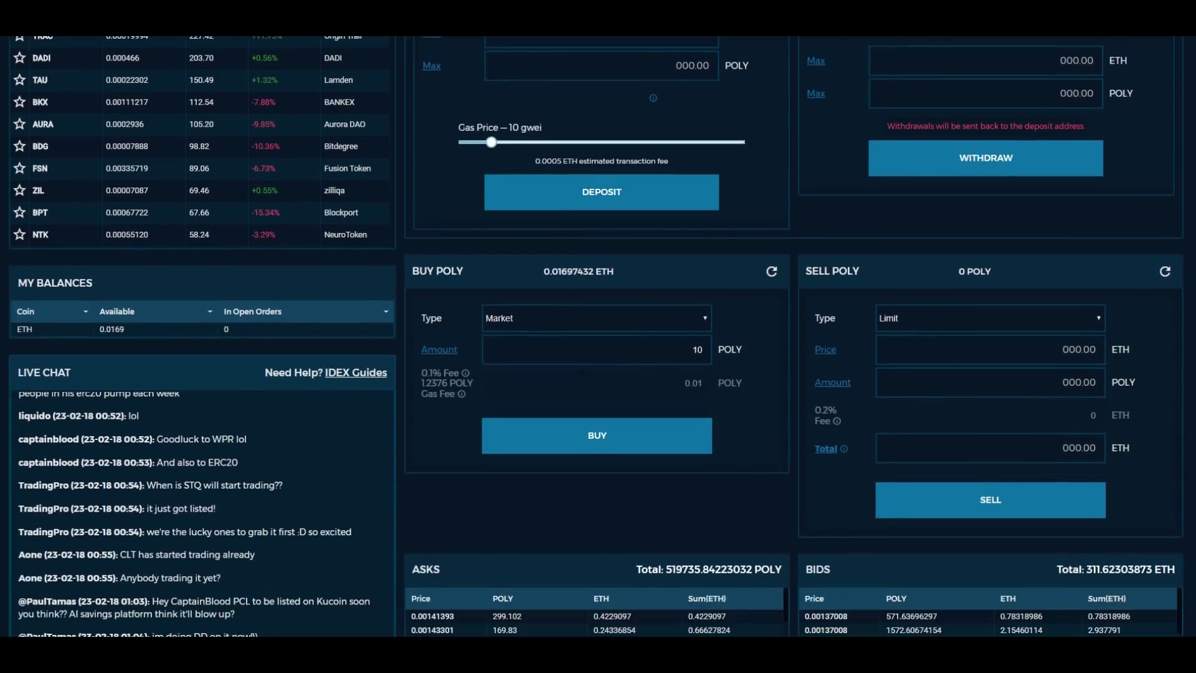
{"action": "scroll", "coordinate": [663, 342], "scroll_direction": "up", "scroll_amount": 1}
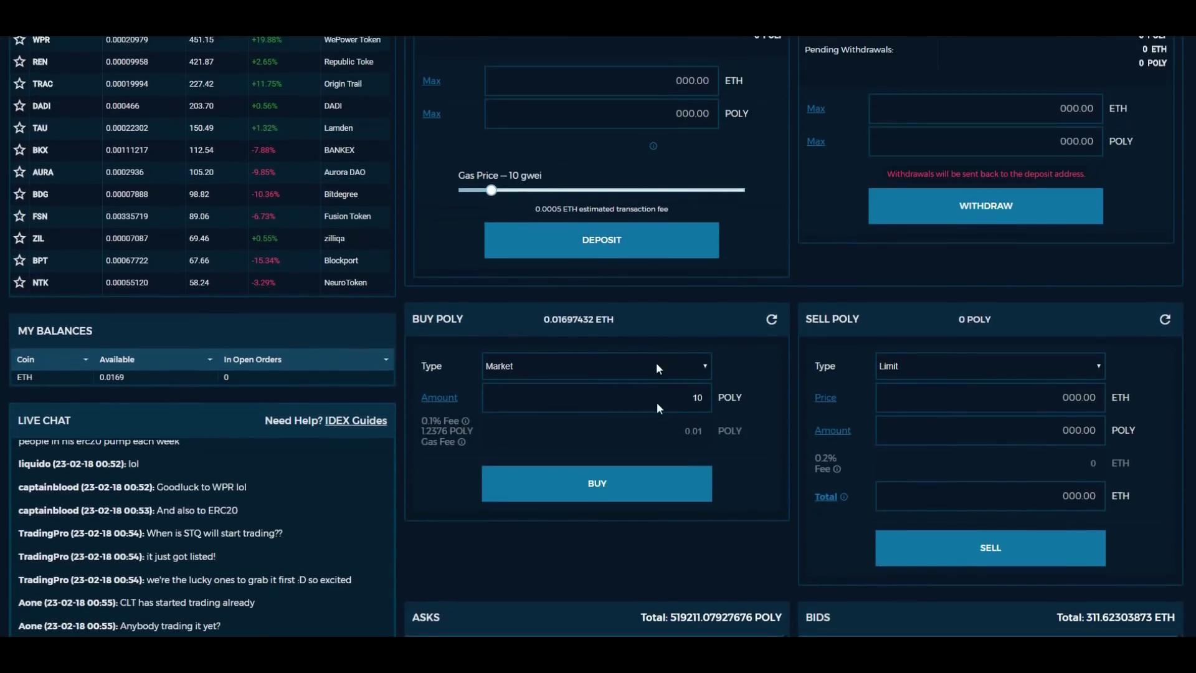
{"action": "scroll", "coordinate": [657, 408], "scroll_direction": "up", "scroll_amount": 1}
{"action": "left_click_drag", "start_coordinate": [682, 461], "coordinate": [715, 462]}
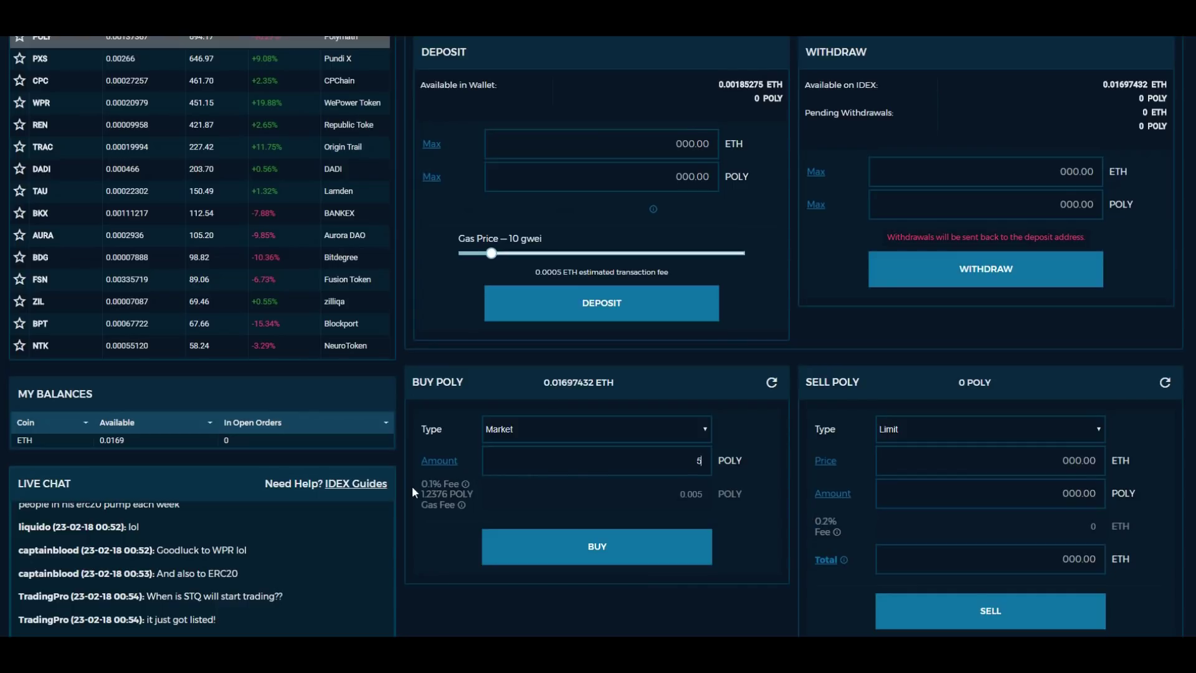
{"action": "left_click", "coordinate": [617, 551]}
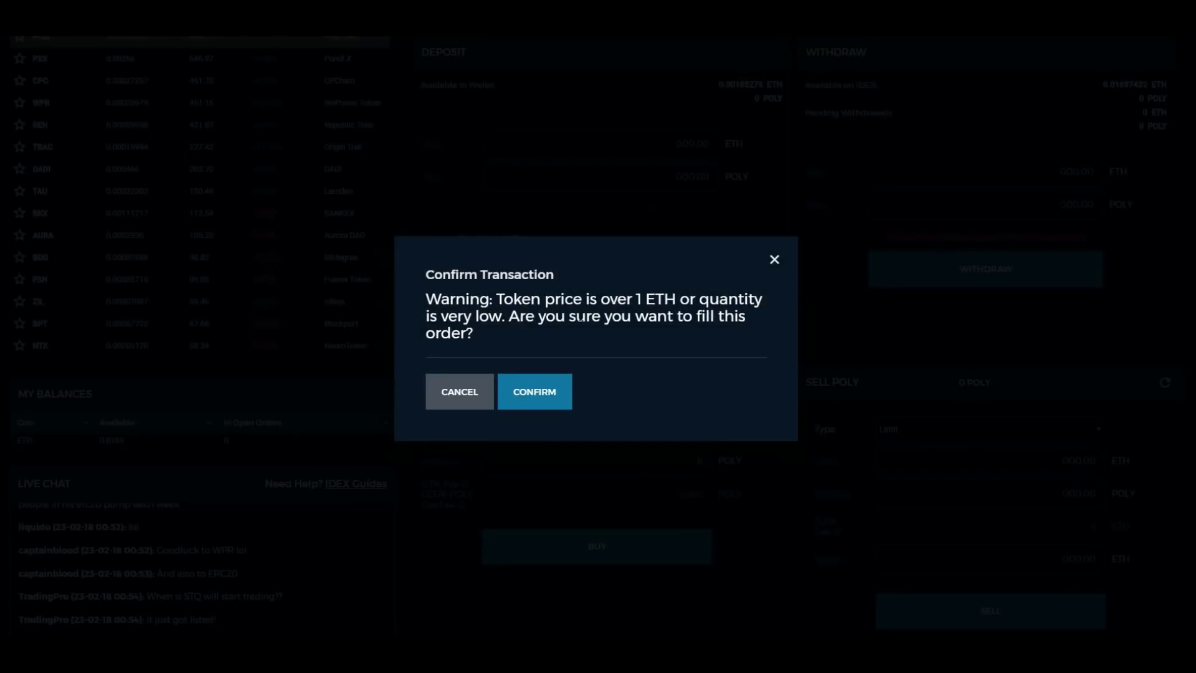
{"action": "left_click", "coordinate": [455, 402]}
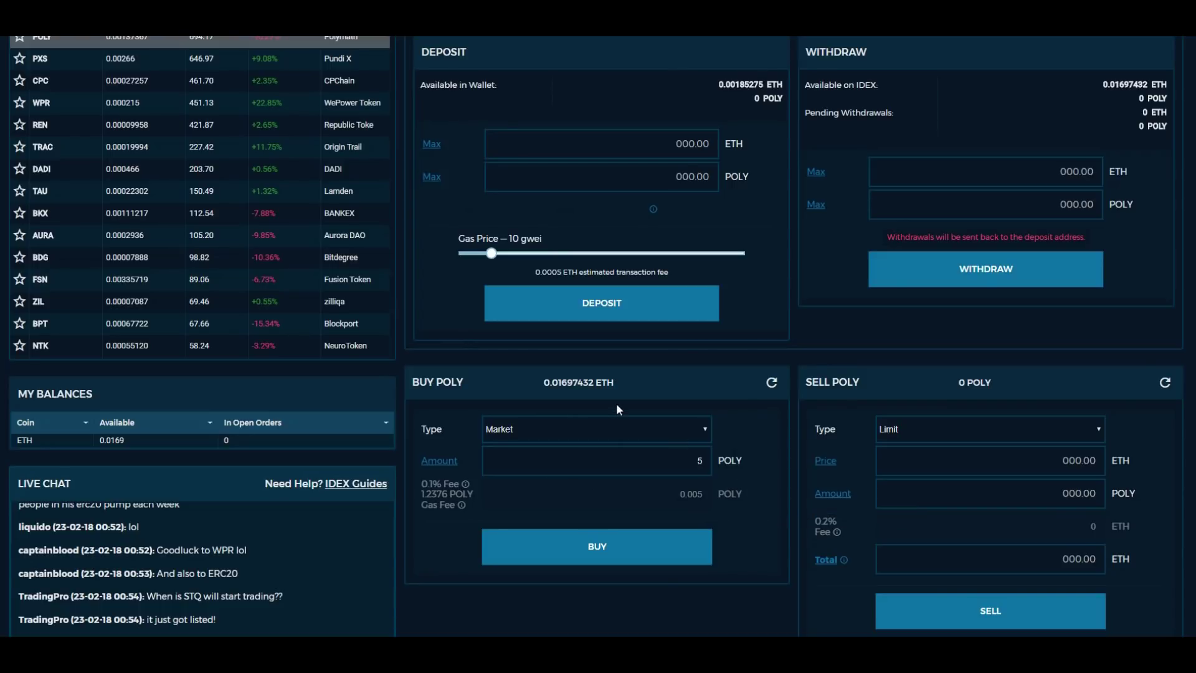
{"action": "scroll", "coordinate": [604, 405], "scroll_direction": "up", "scroll_amount": 3}
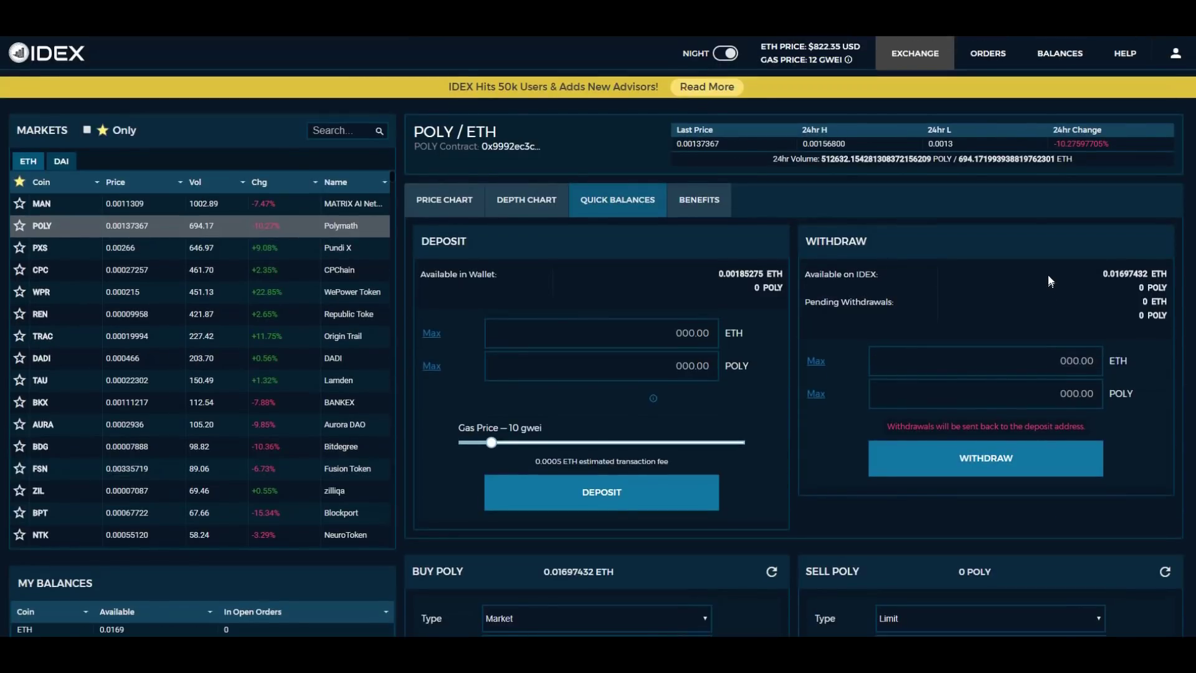
- Wait on POLY/ETH until Quick Balances shows 0.11697432 ETH available on IDEX
{"action": "mouse_move", "coordinate": [1049, 61]}
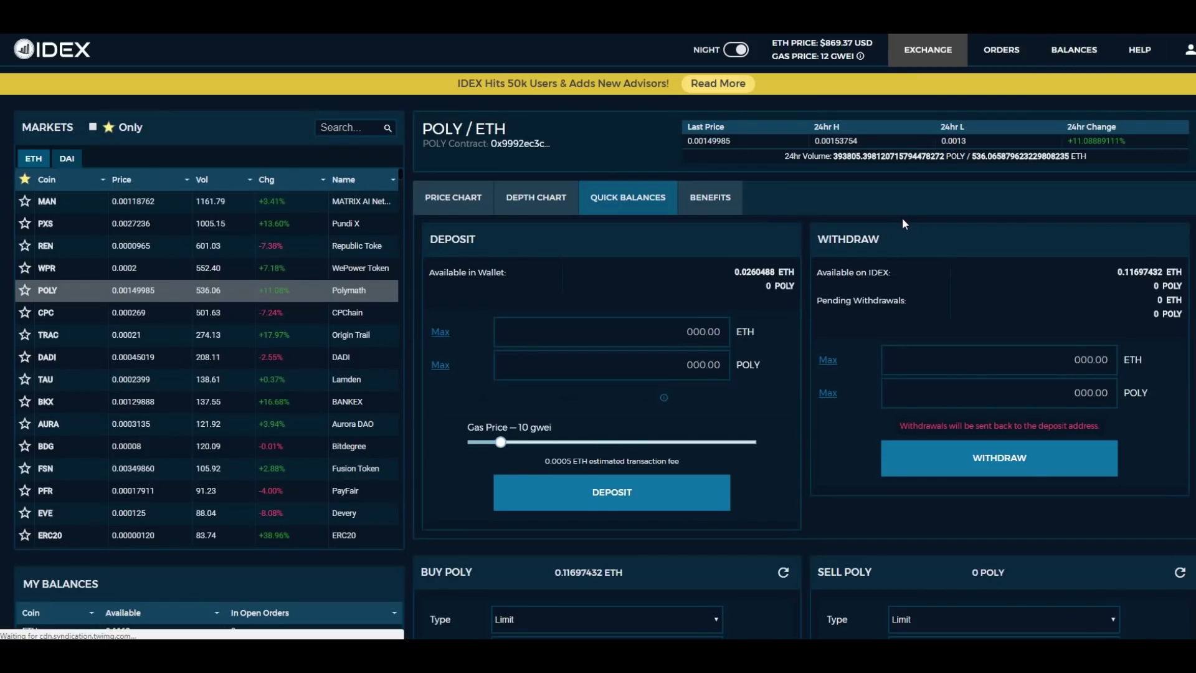
{"action": "left_click", "coordinate": [457, 198]}
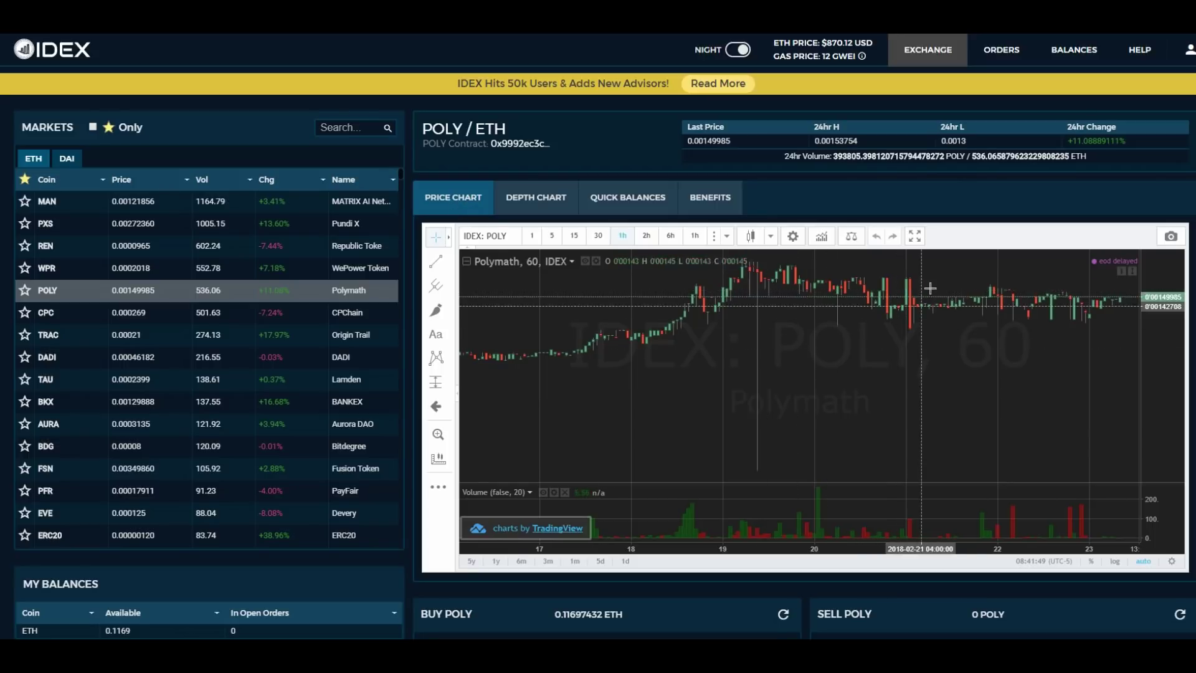
{"action": "scroll", "coordinate": [1027, 291], "scroll_direction": "down", "scroll_amount": 5}
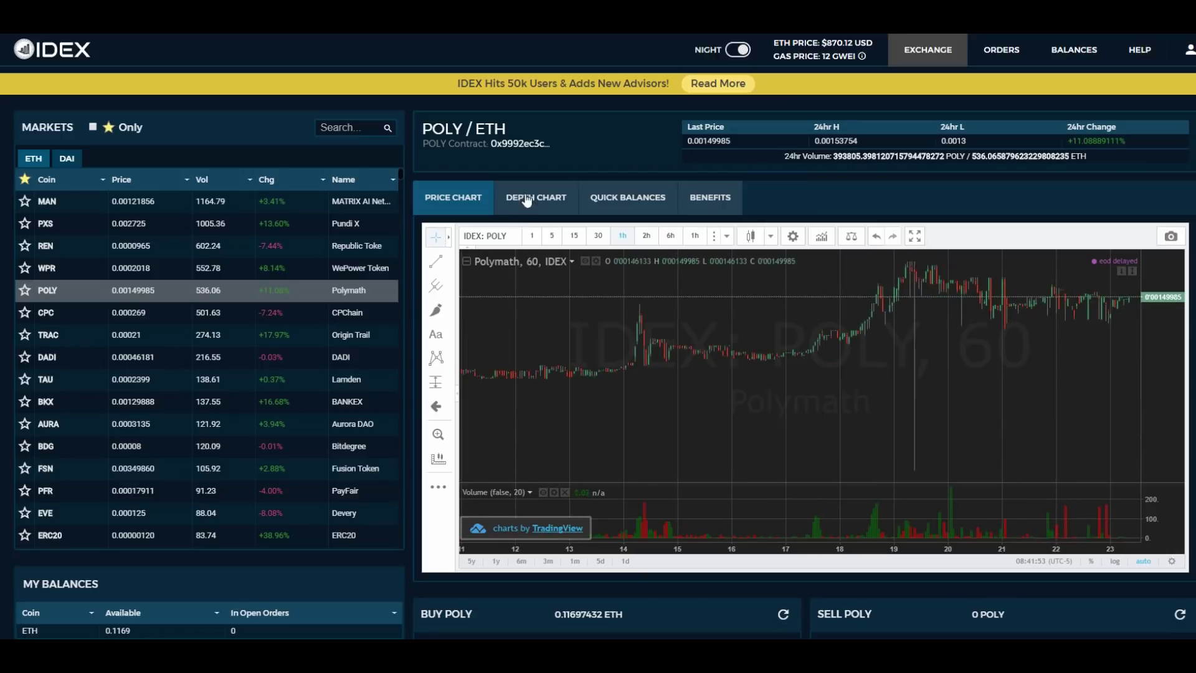
{"action": "left_click", "coordinate": [553, 198]}
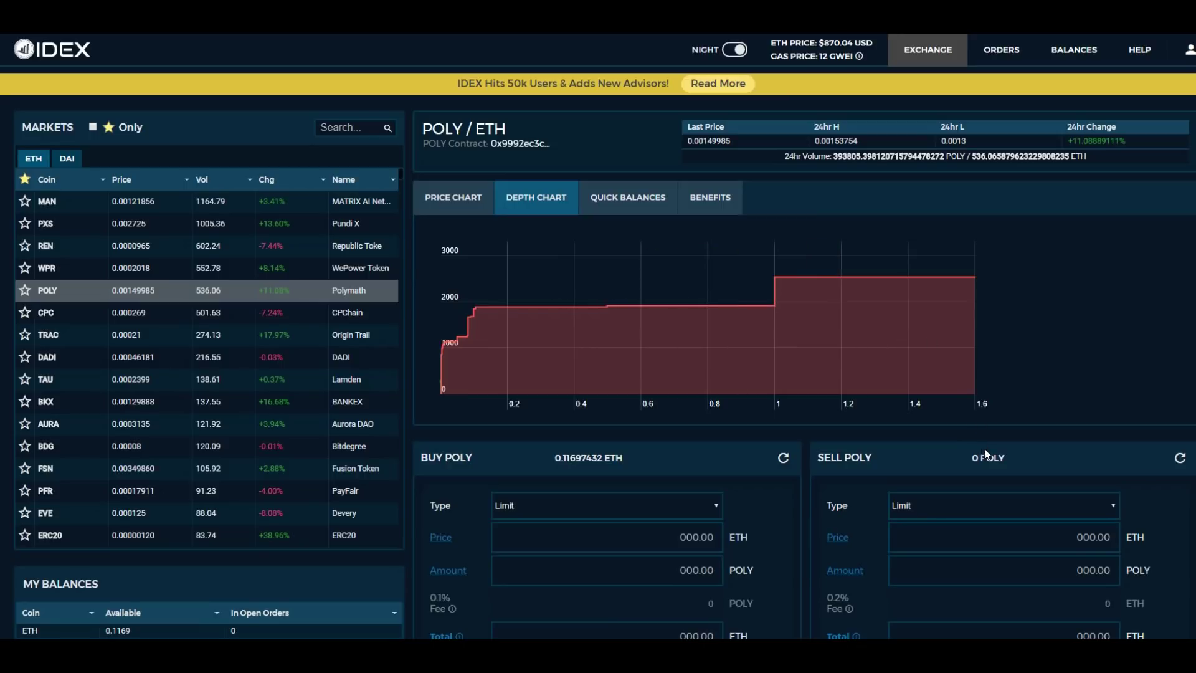
{"action": "left_click", "coordinate": [634, 198]}
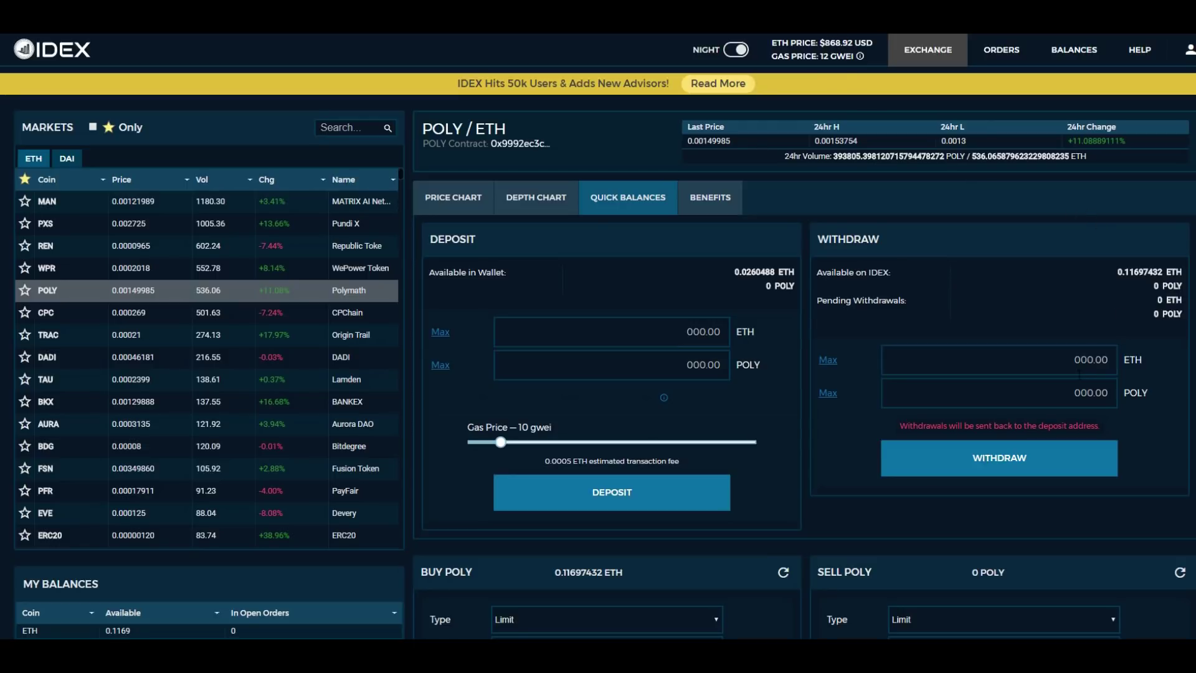
{"action": "left_click", "coordinate": [828, 393]}
- Change the Buy POLY order type from Limit to Market and enter an amount of 50
{"action": "scroll", "coordinate": [949, 405], "scroll_direction": "down", "scroll_amount": 3}
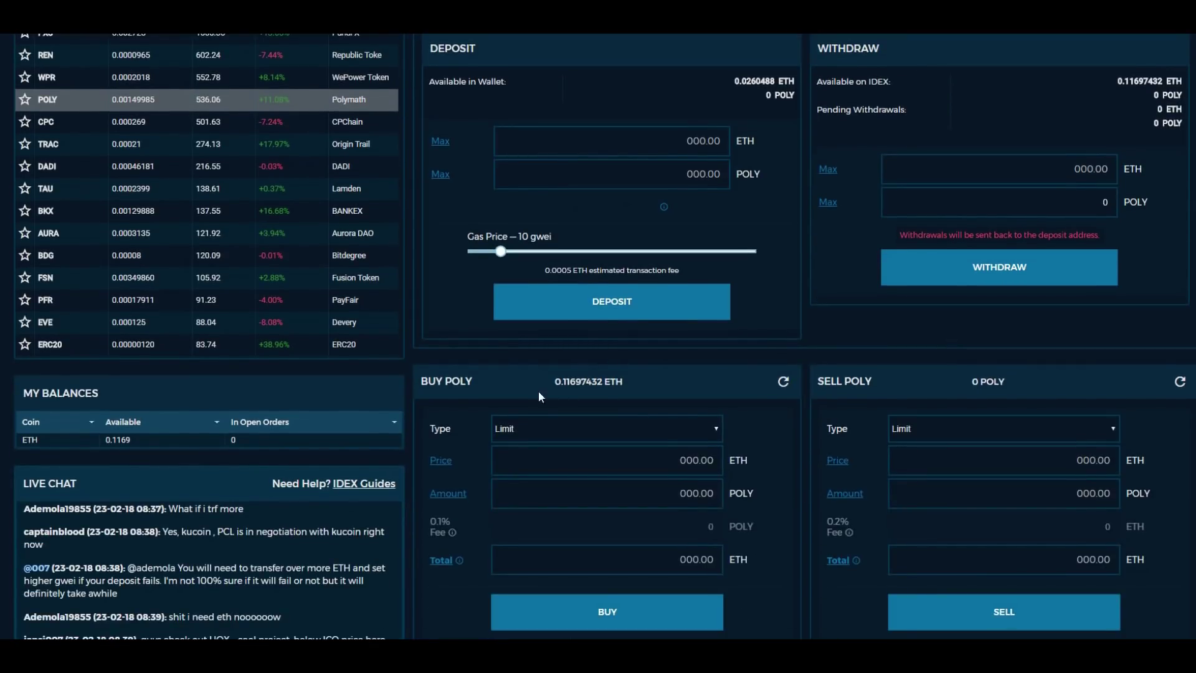
{"action": "scroll", "coordinate": [653, 316], "scroll_direction": "down", "scroll_amount": 2}
{"action": "left_click", "coordinate": [659, 297]}
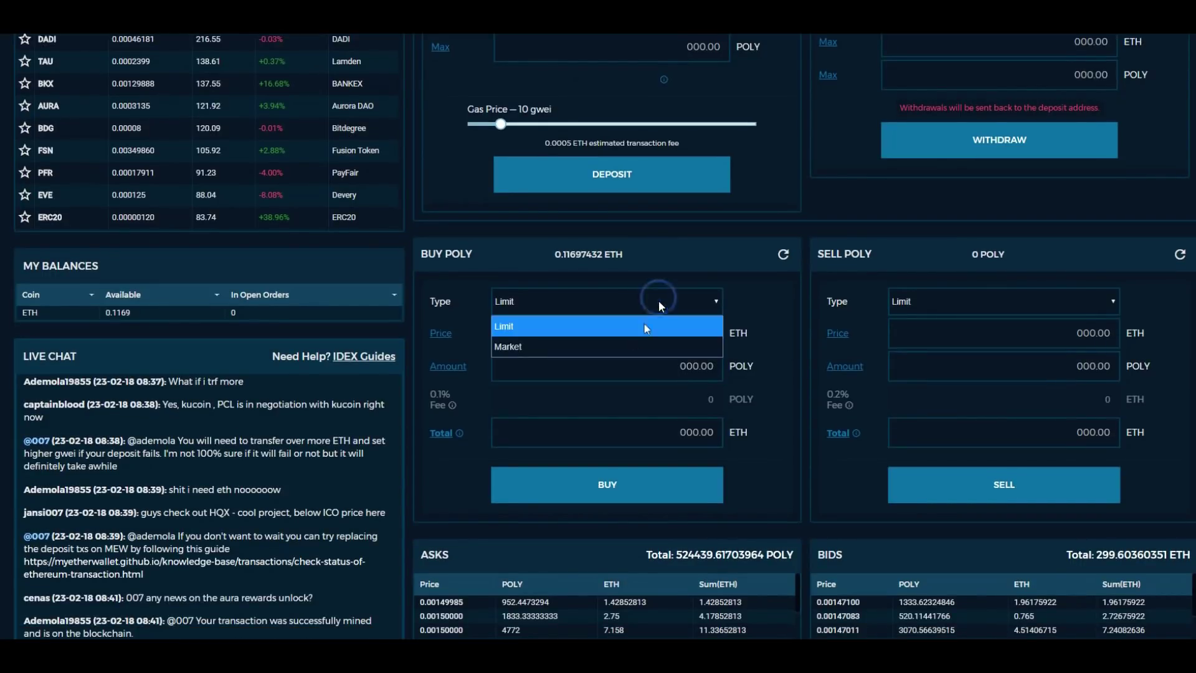
{"action": "left_click", "coordinate": [615, 353]}
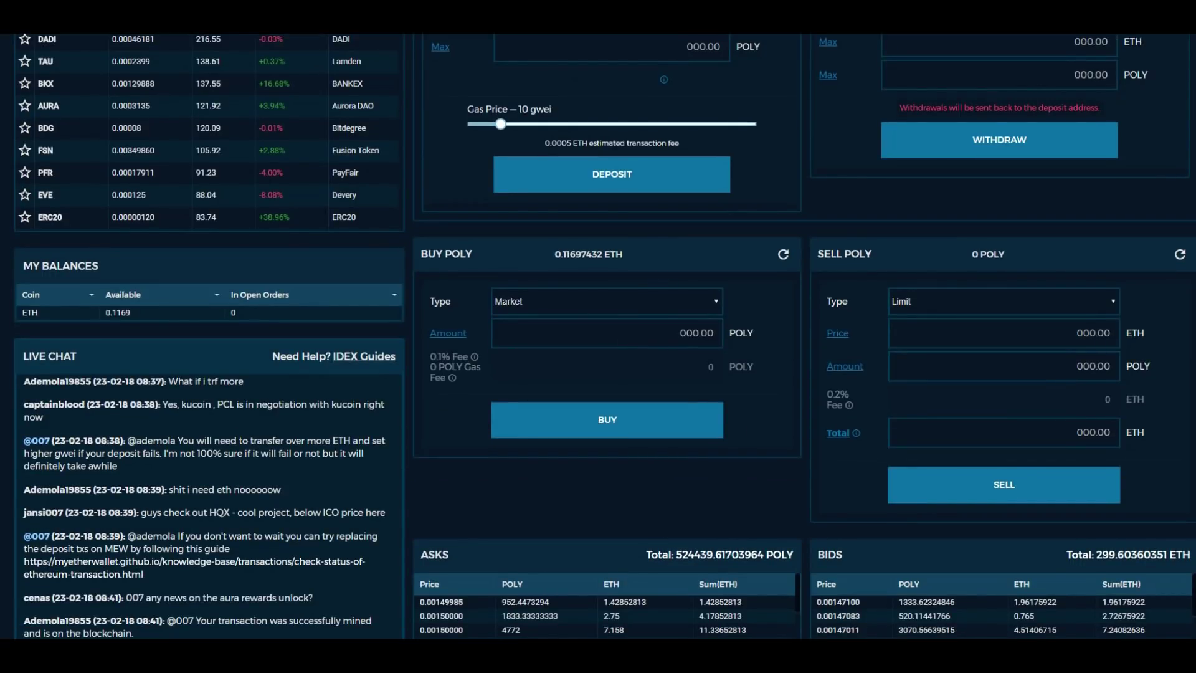
{"action": "left_click", "coordinate": [677, 331]}
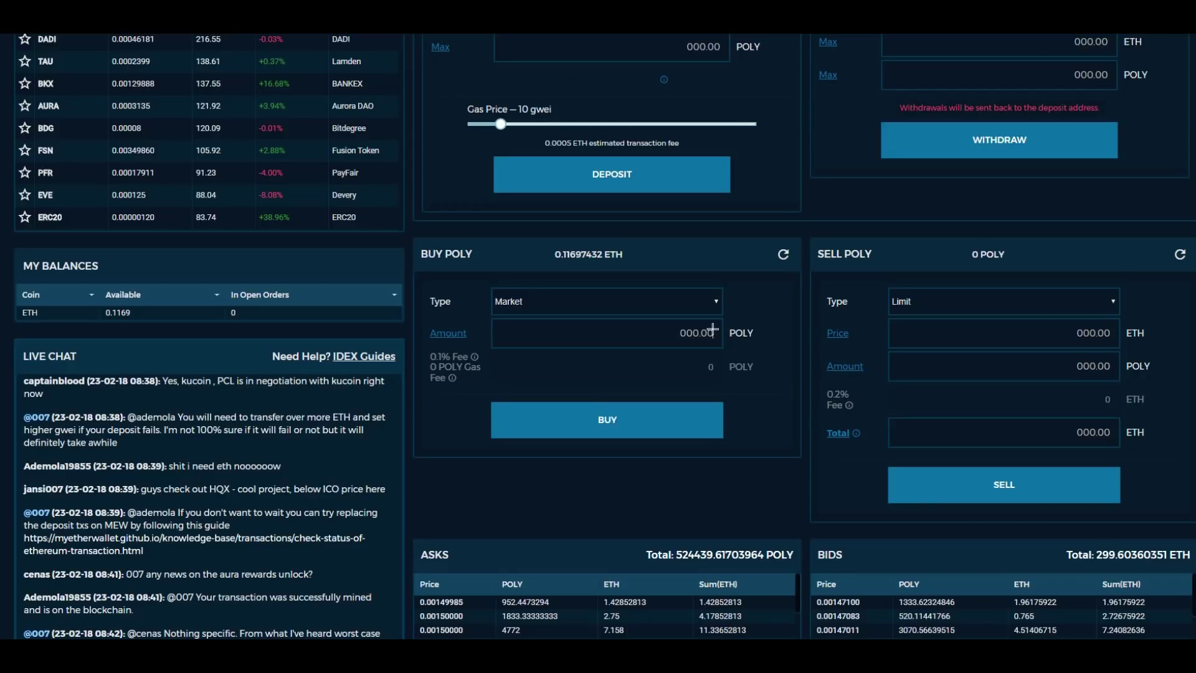
{"action": "type", "text": "50"}
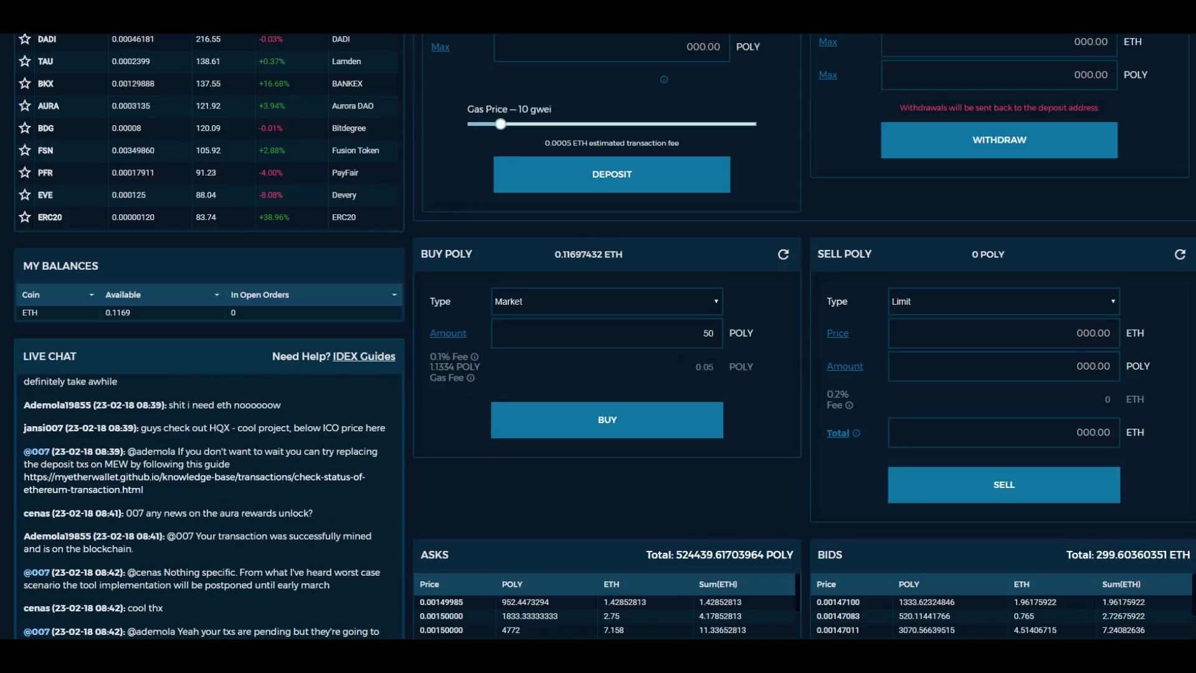
- Place and sign the 50 POLY market buy, leaving 48.53986398 POLY and 0.04198182 ETH
{"action": "left_click", "coordinate": [652, 428]}
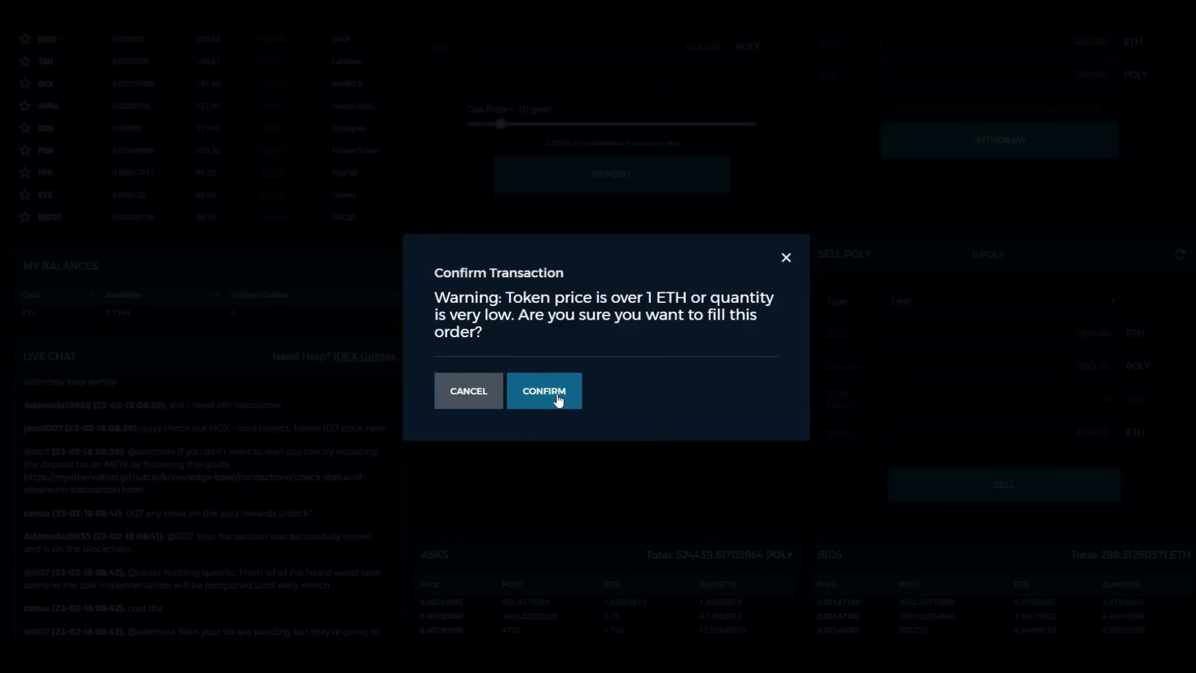
{"action": "left_click", "coordinate": [560, 393]}
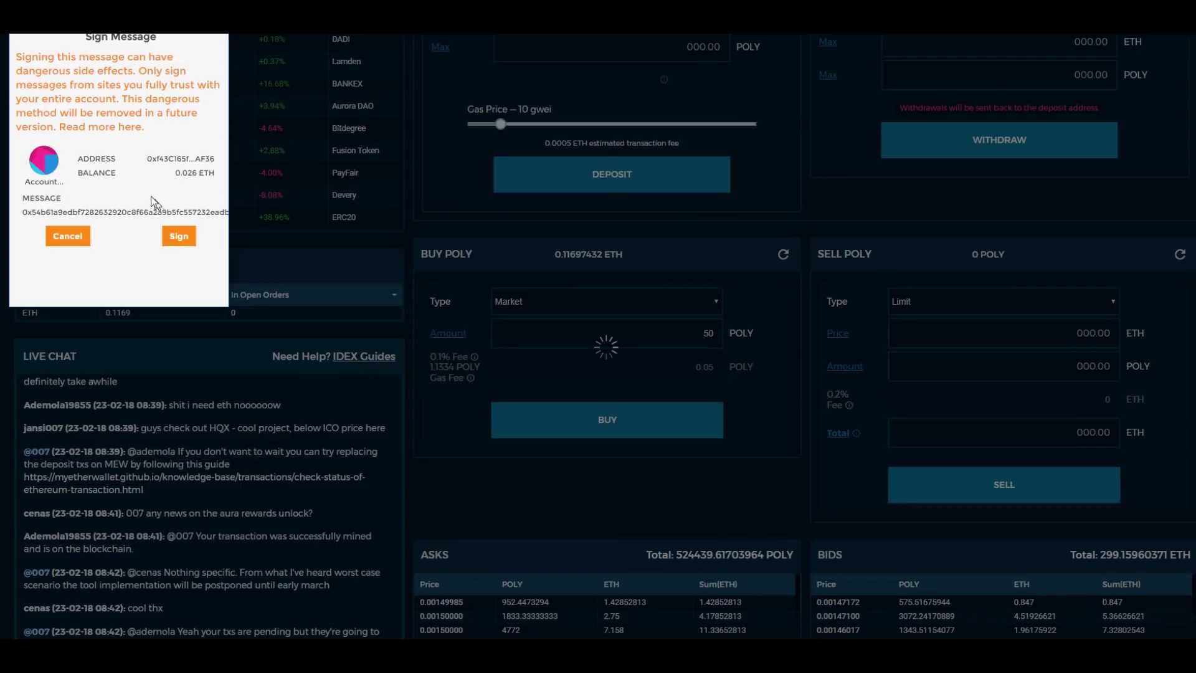
{"action": "left_click", "coordinate": [180, 236]}
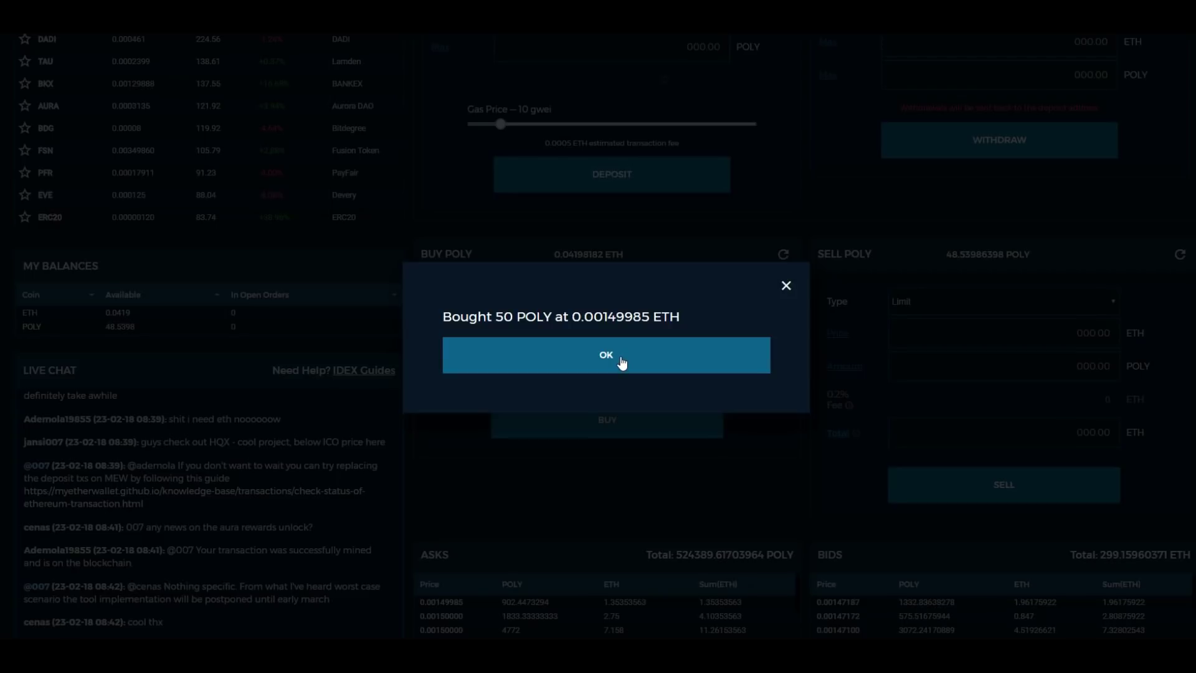
{"action": "left_click", "coordinate": [620, 358]}
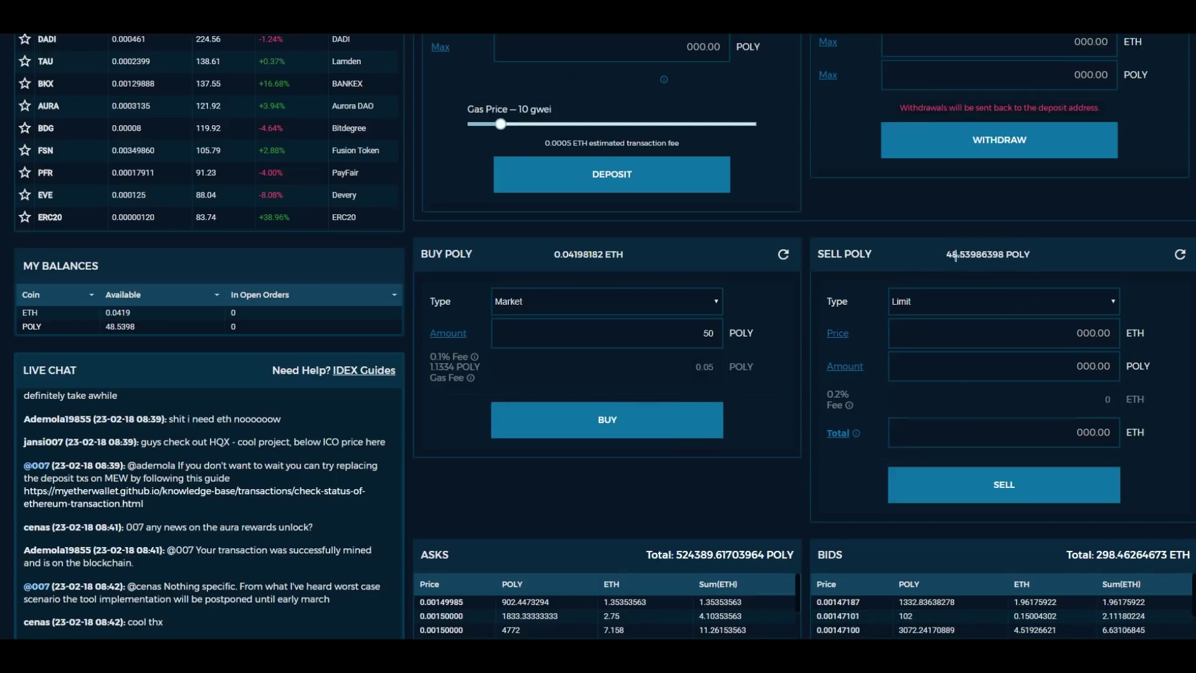
{"action": "scroll", "coordinate": [962, 260], "scroll_direction": "up", "scroll_amount": 3}
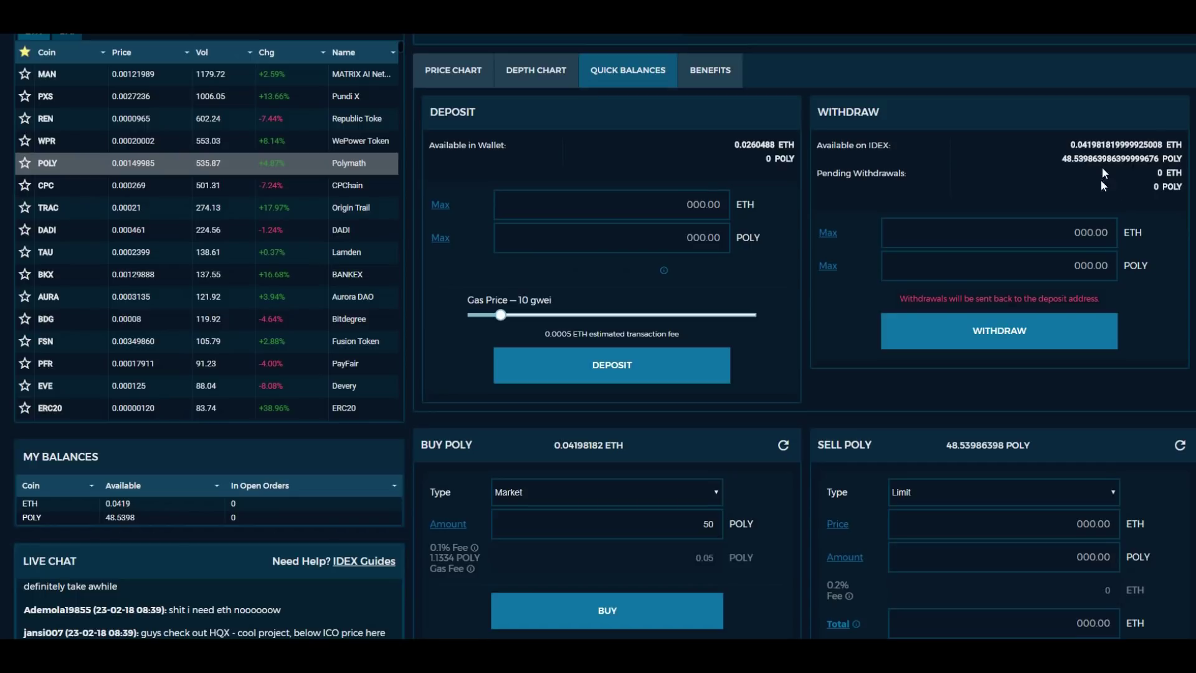
- Open IDEX's My Balances page, listing 48.53986398 POLY and 0.04198182 ETH on the exchange
{"action": "scroll", "coordinate": [1060, 176], "scroll_direction": "up", "scroll_amount": 2}
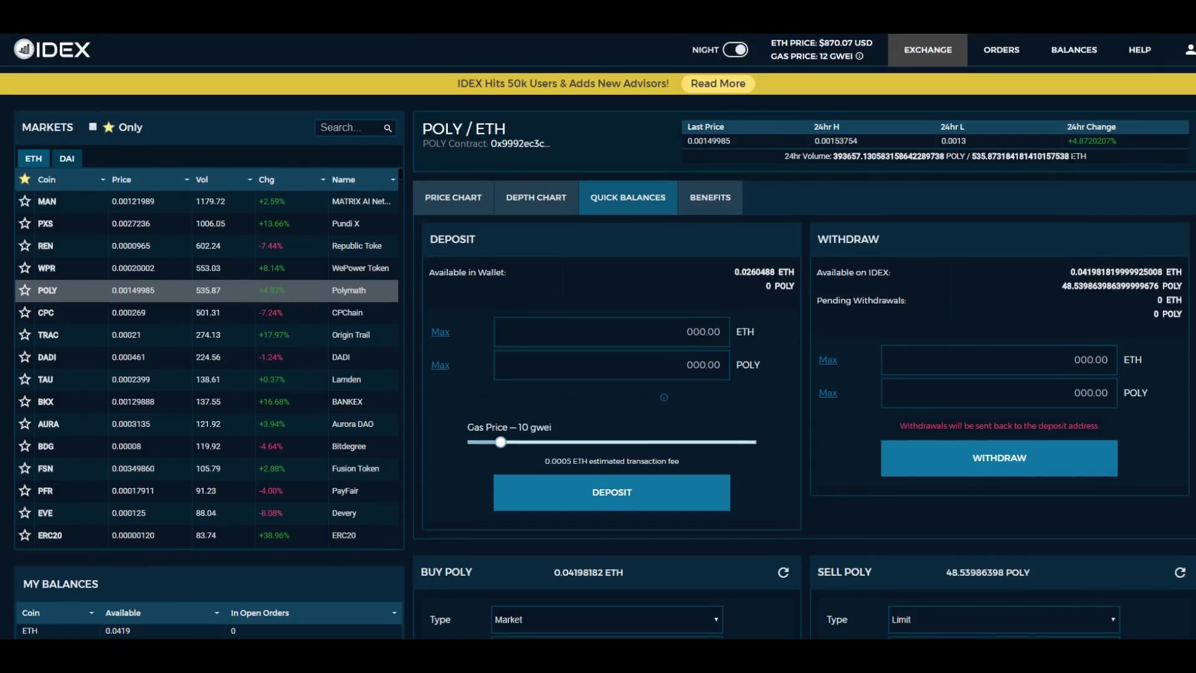
{"action": "mouse_move", "coordinate": [1006, 47]}
{"action": "mouse_move", "coordinate": [1048, 50]}
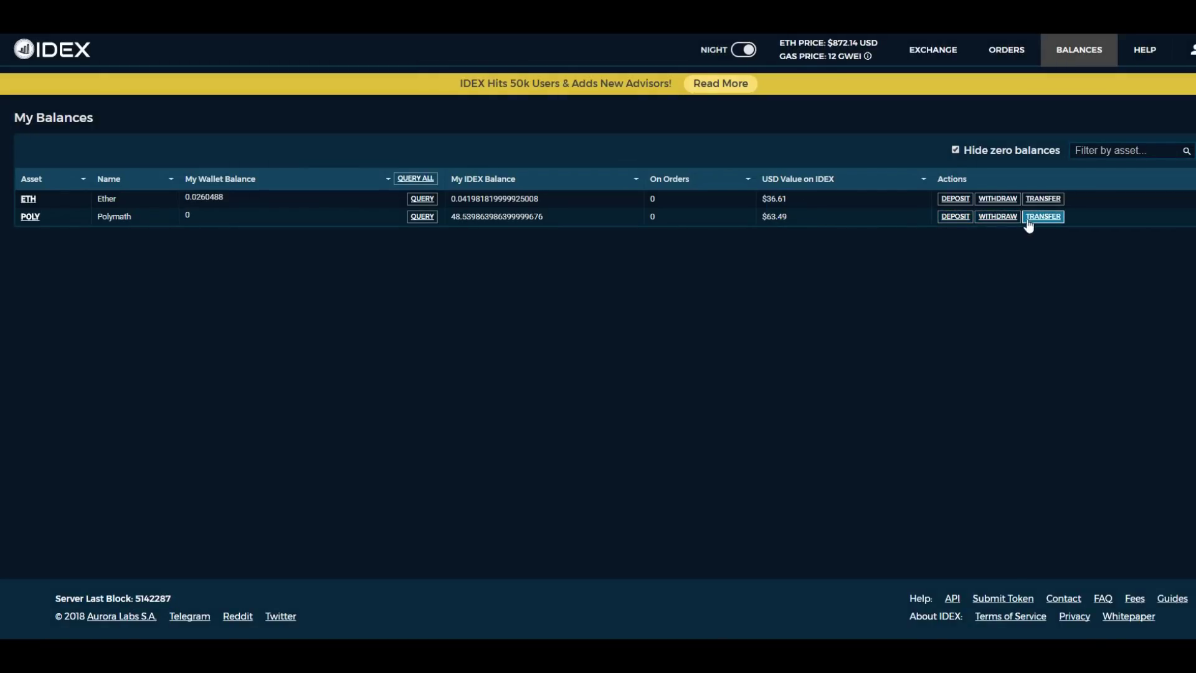
- Withdraw the entire 48.53986398 POLY balance from IDEX and sign the request in MetaMask
{"action": "left_click", "coordinate": [996, 217]}
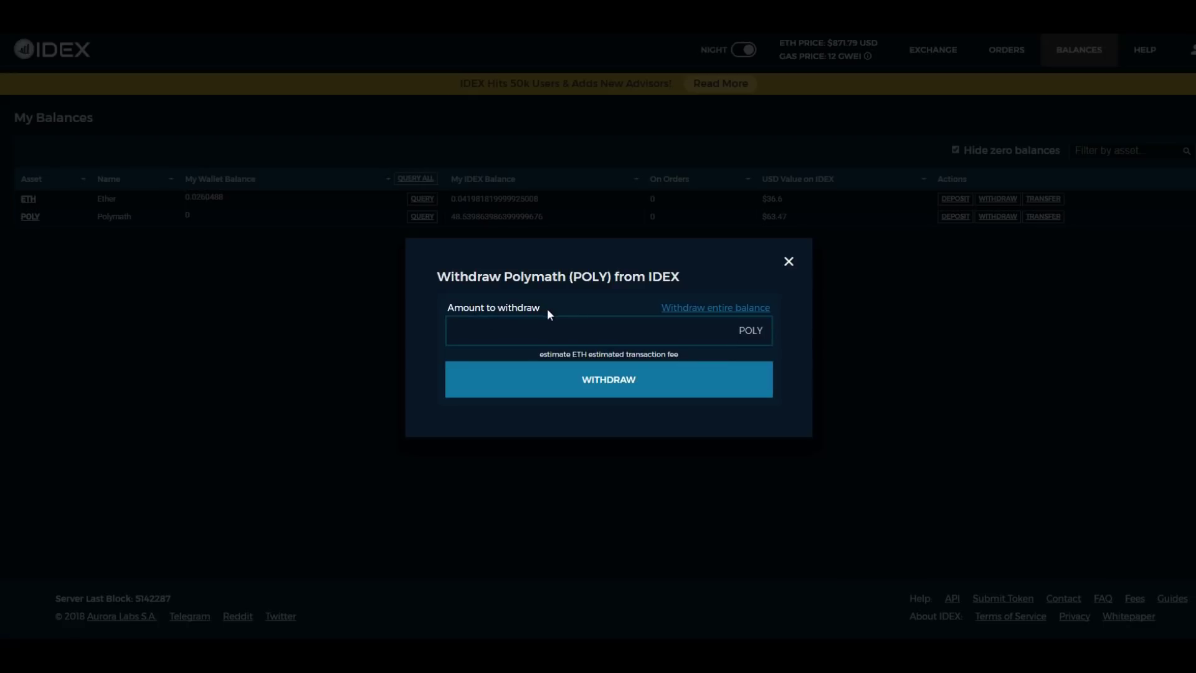
{"action": "left_click", "coordinate": [701, 309]}
{"action": "left_click", "coordinate": [656, 380]}
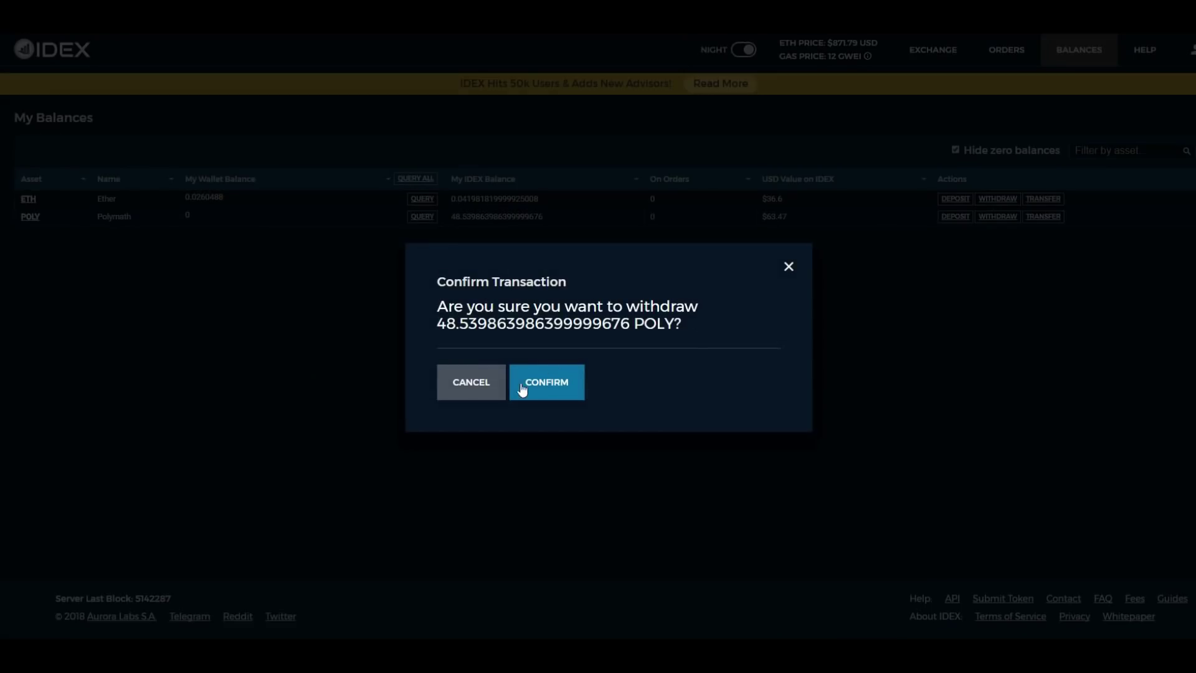
{"action": "left_click", "coordinate": [556, 384]}
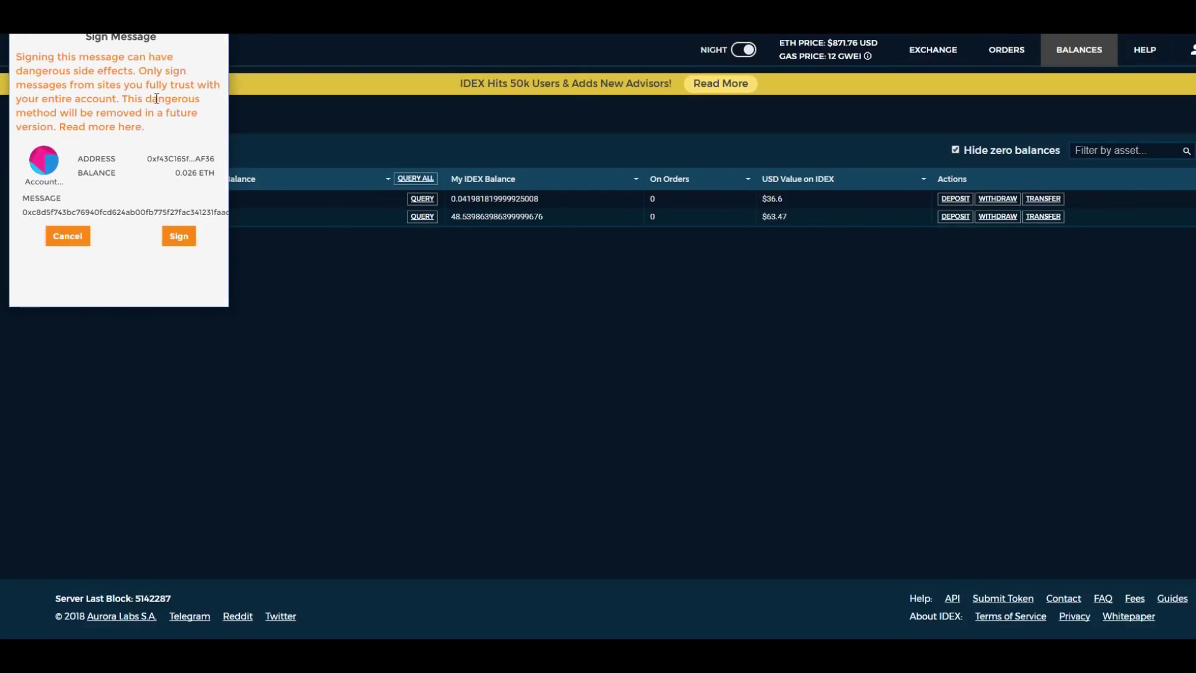
{"action": "left_click", "coordinate": [178, 236]}
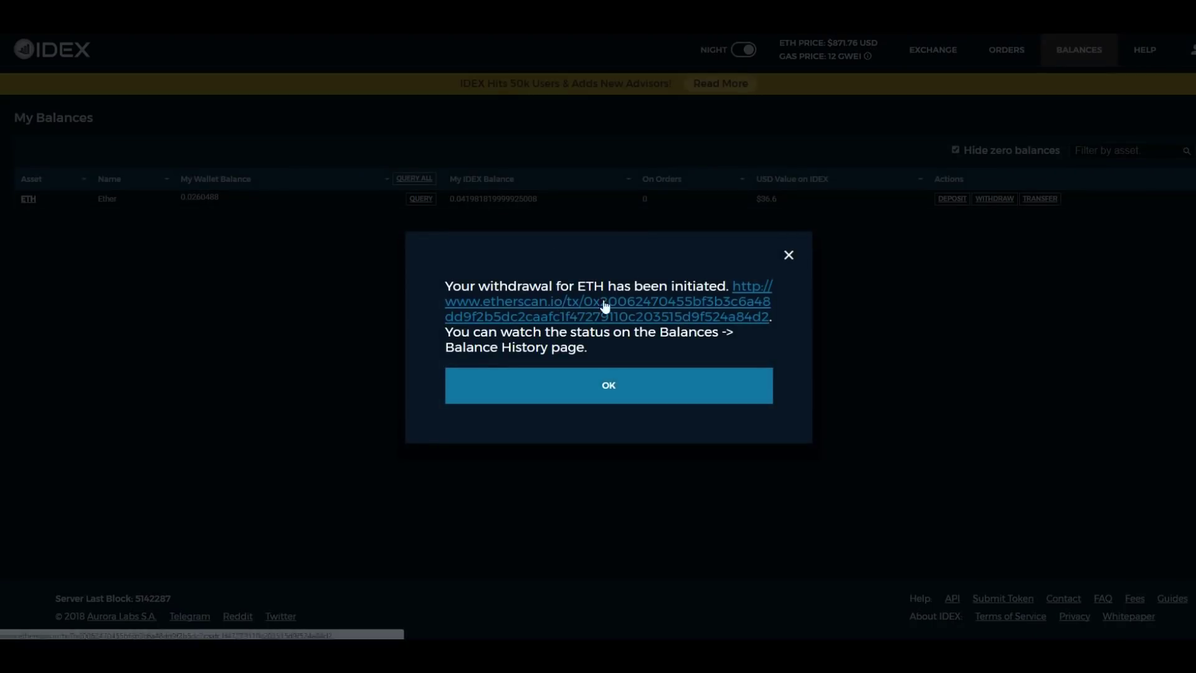
- Open the withdrawal's Etherscan transaction link in a new tab and switch to it
{"action": "right_click", "coordinate": [723, 315]}
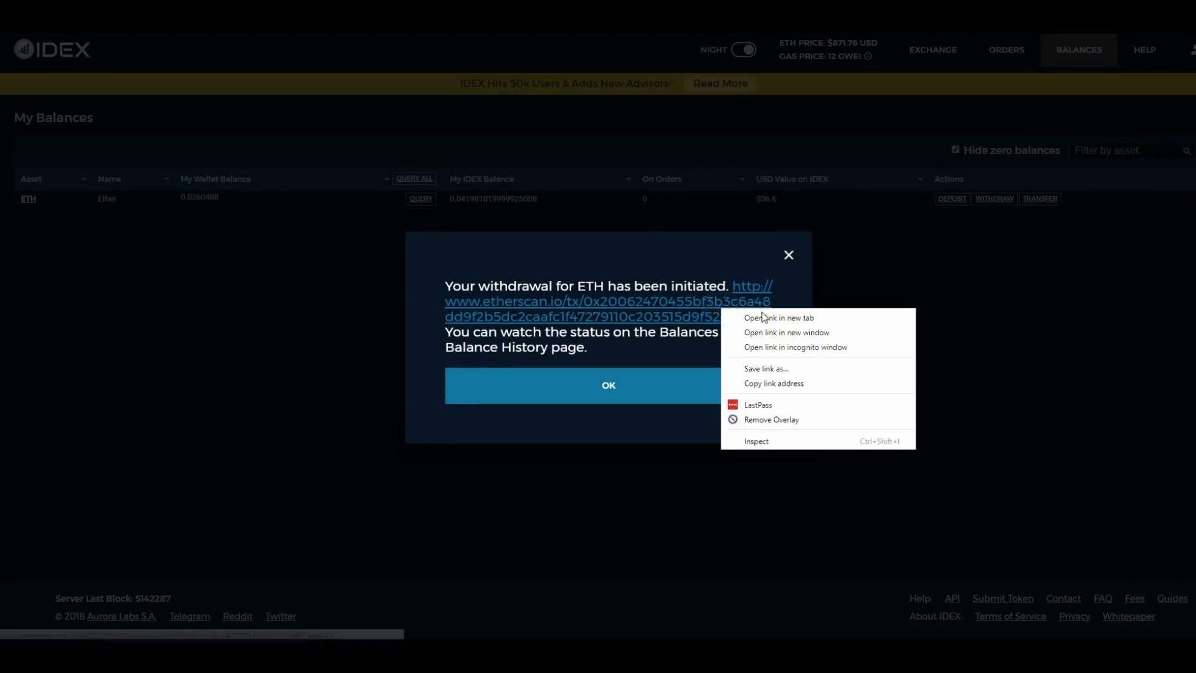
{"action": "left_click", "coordinate": [786, 315]}
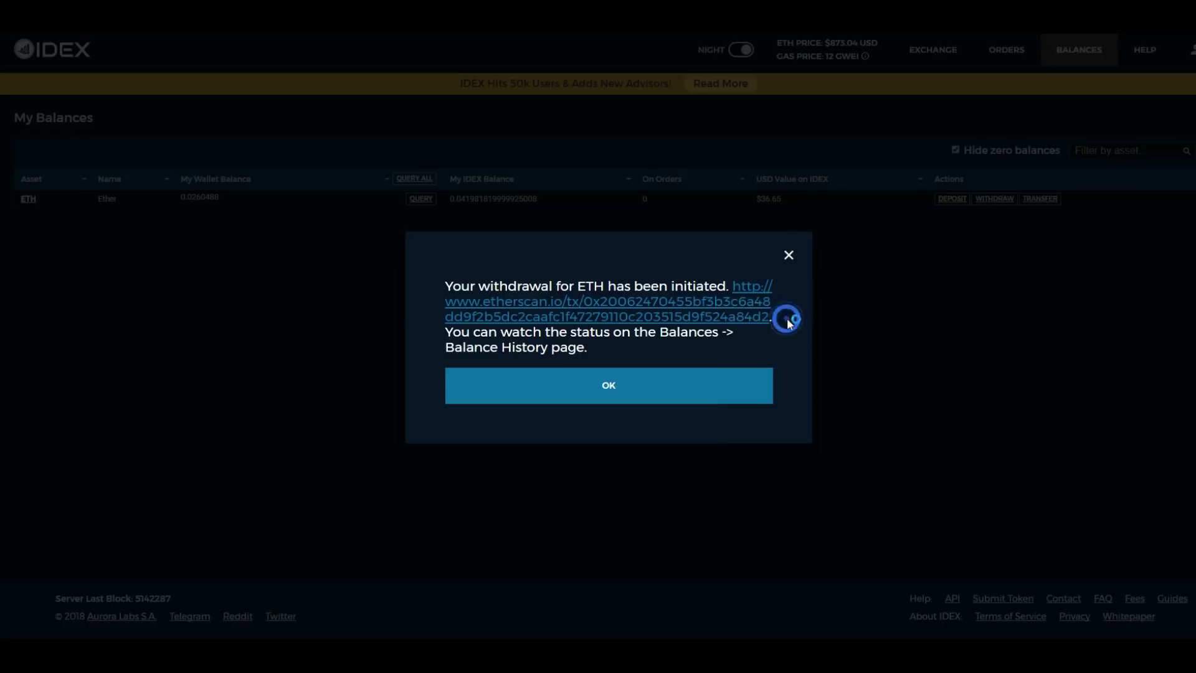
{"action": "left_click", "coordinate": [635, 382]}
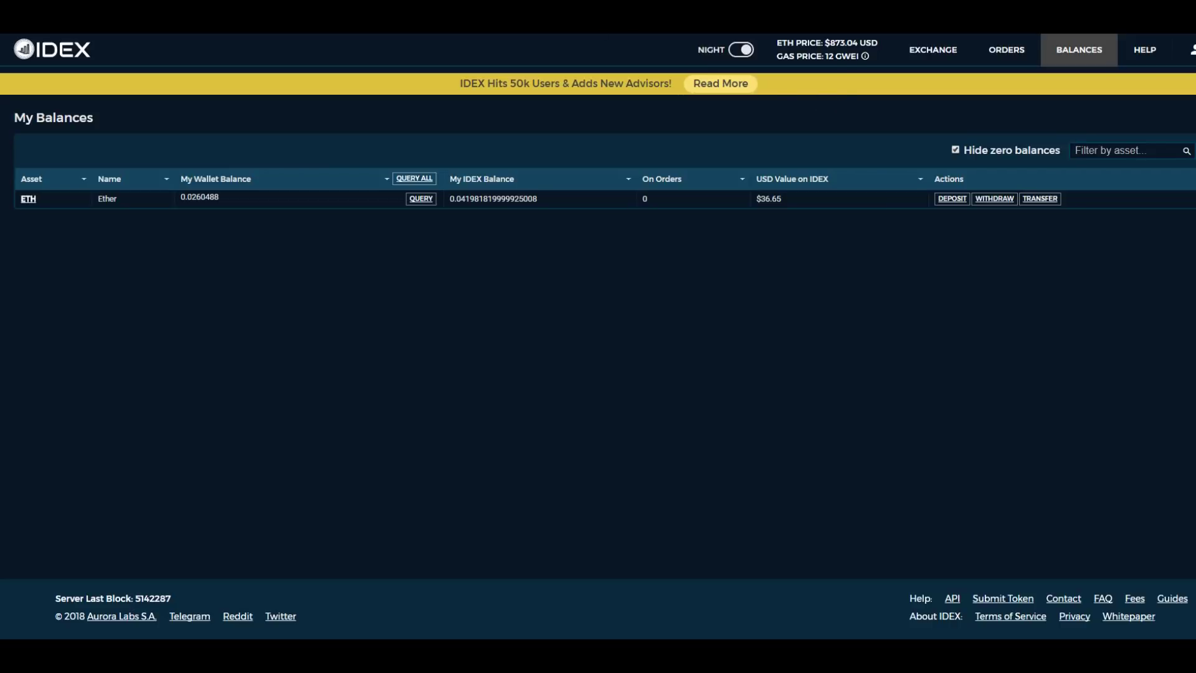
{"action": "key", "text": "ctrl+Tab"}
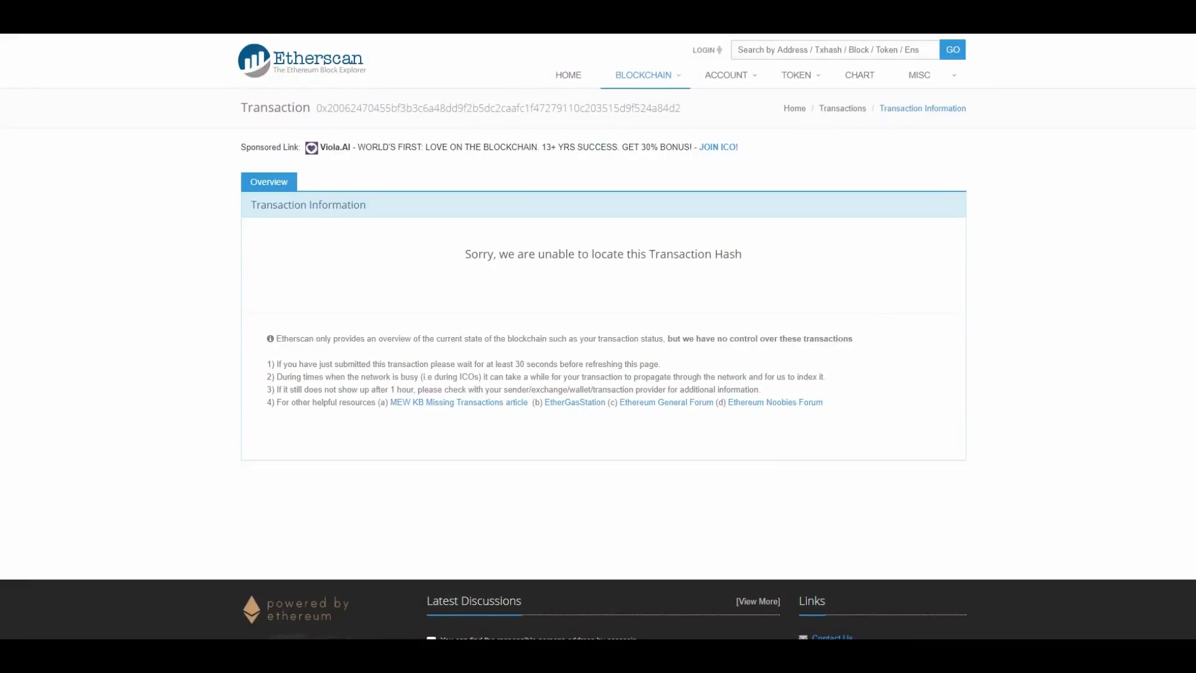
- Reload the Etherscan transaction page so it finds the withdrawal transaction
{"action": "right_click", "coordinate": [910, 166]}
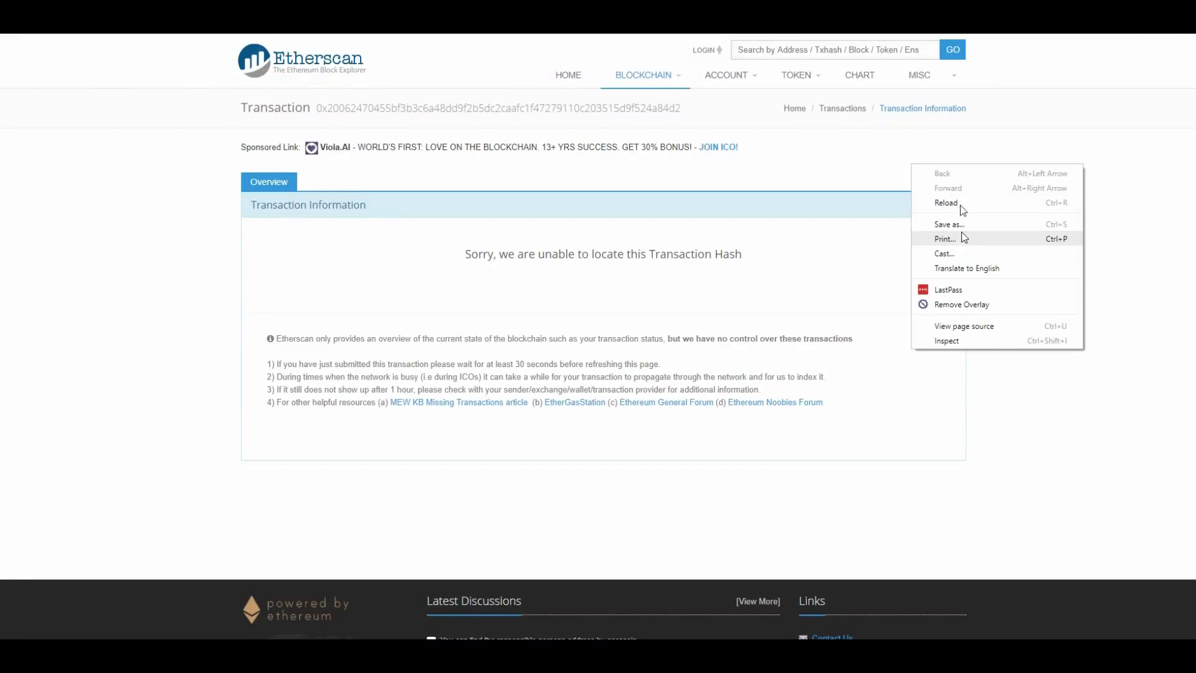
{"action": "left_click", "coordinate": [974, 204]}
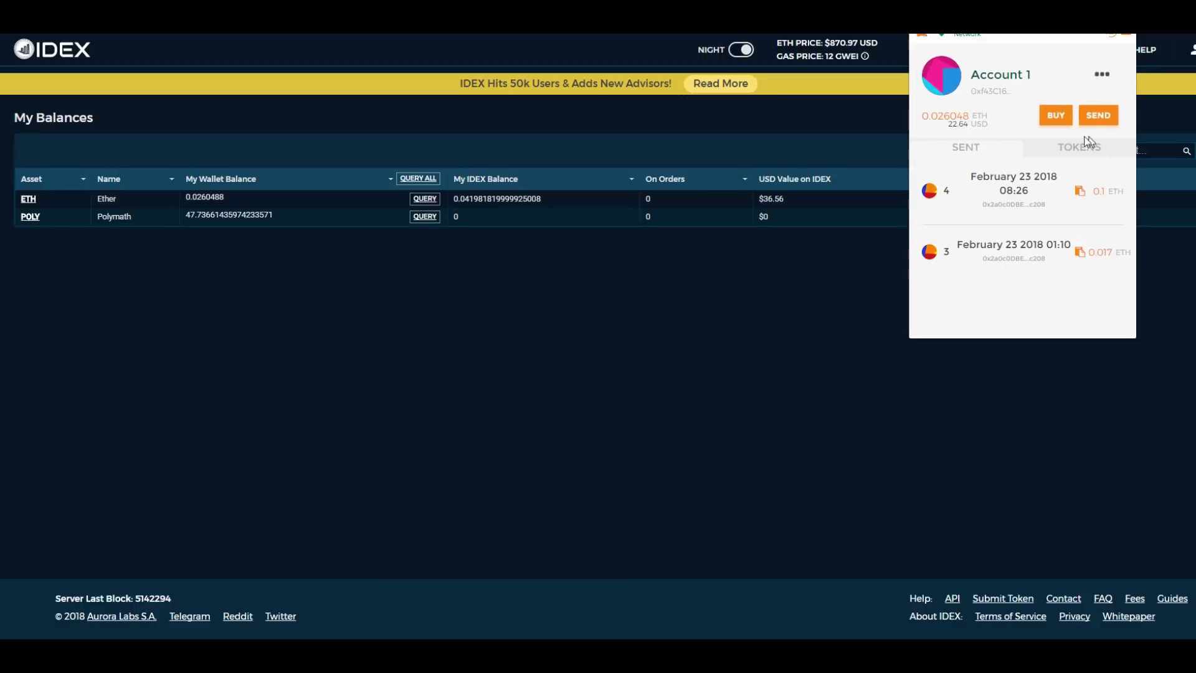
- Review MetaMask's token and sent-transaction lists, then copy the account address to the clipboard
{"action": "left_click", "coordinate": [1082, 155]}
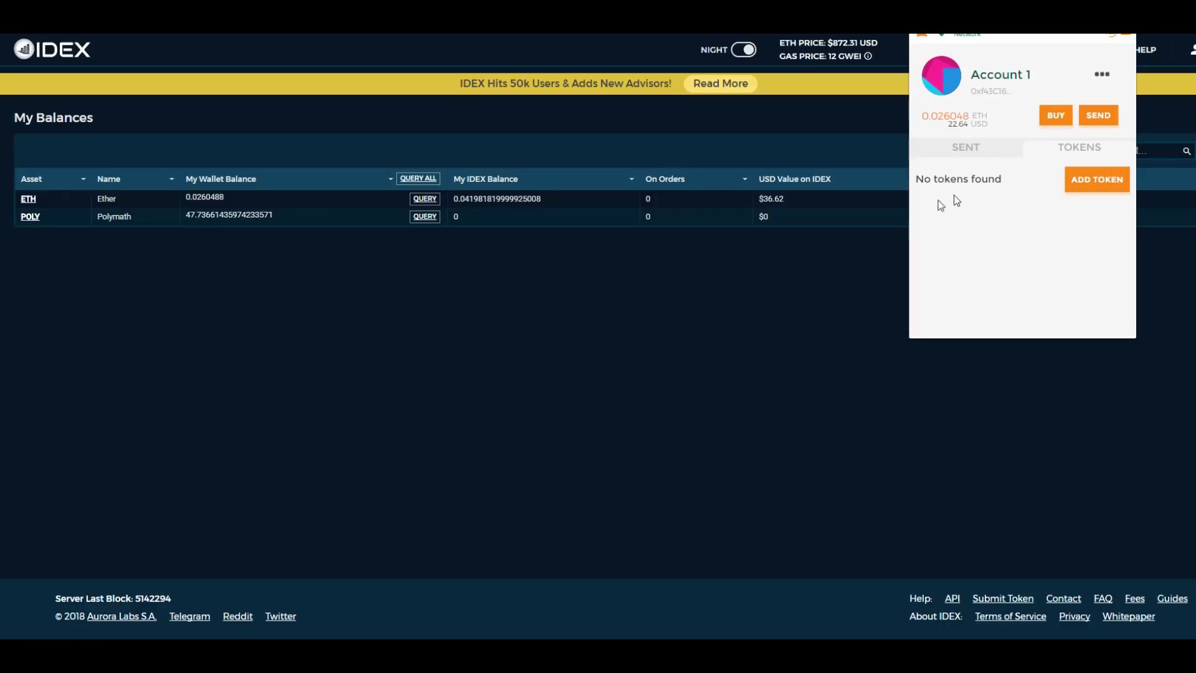
{"action": "left_click", "coordinate": [964, 144]}
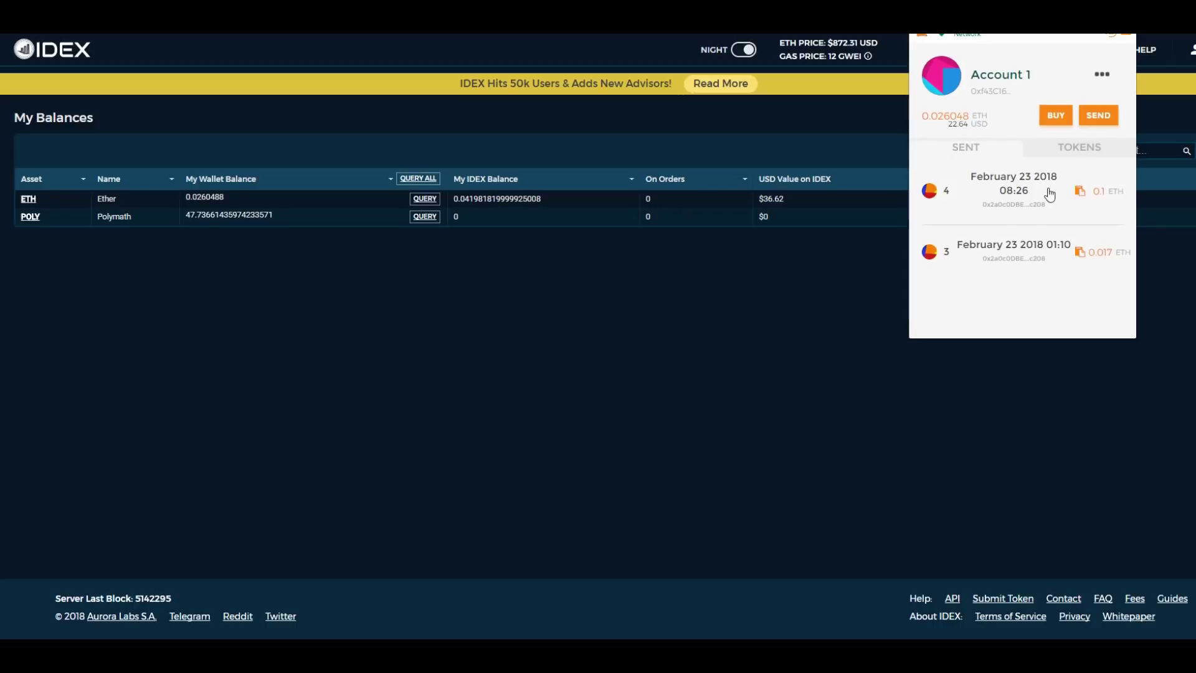
{"action": "left_click", "coordinate": [1090, 153]}
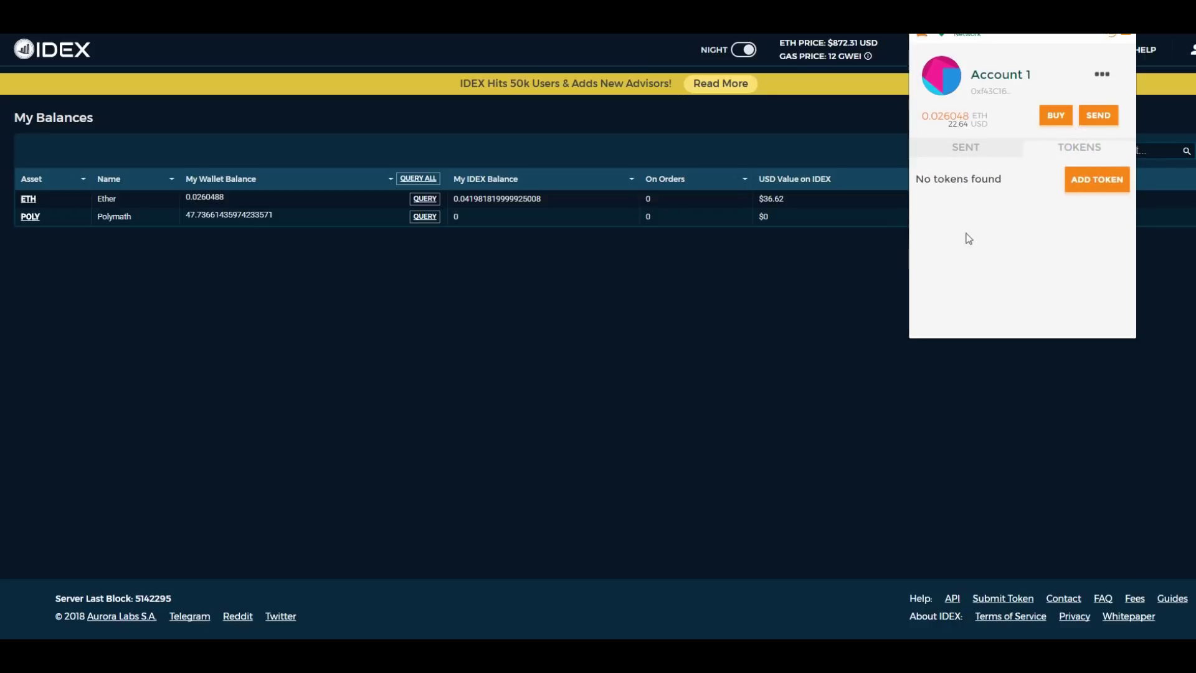
{"action": "left_click", "coordinate": [965, 148]}
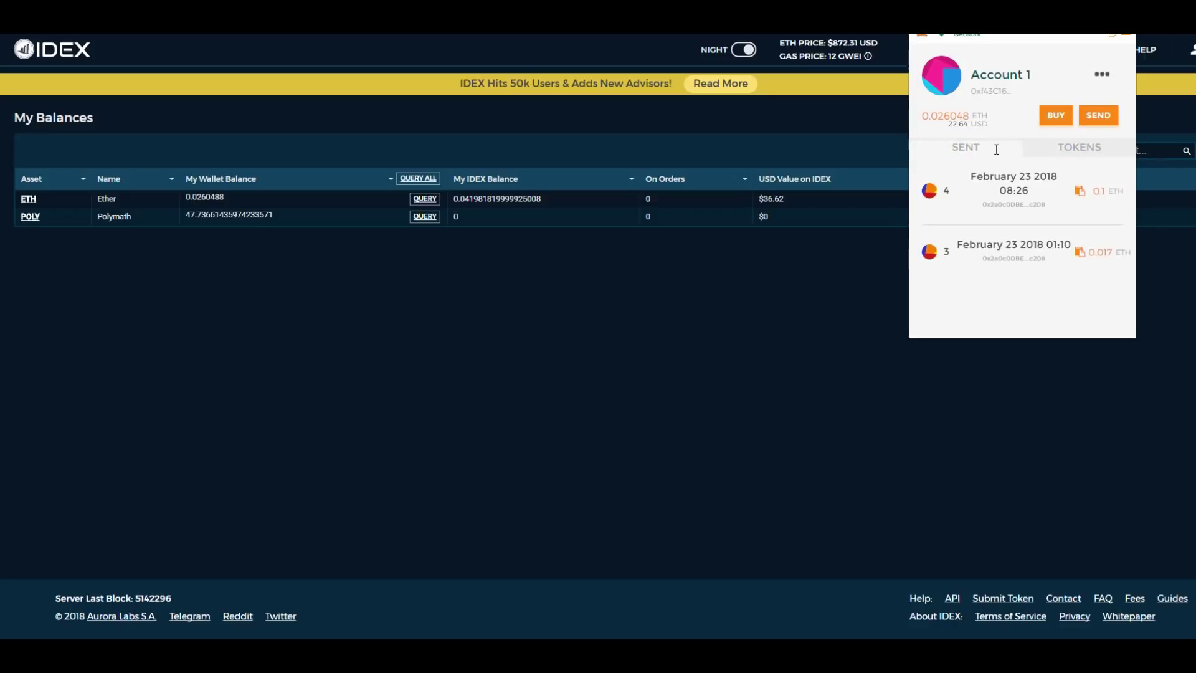
{"action": "left_click", "coordinate": [1102, 76]}
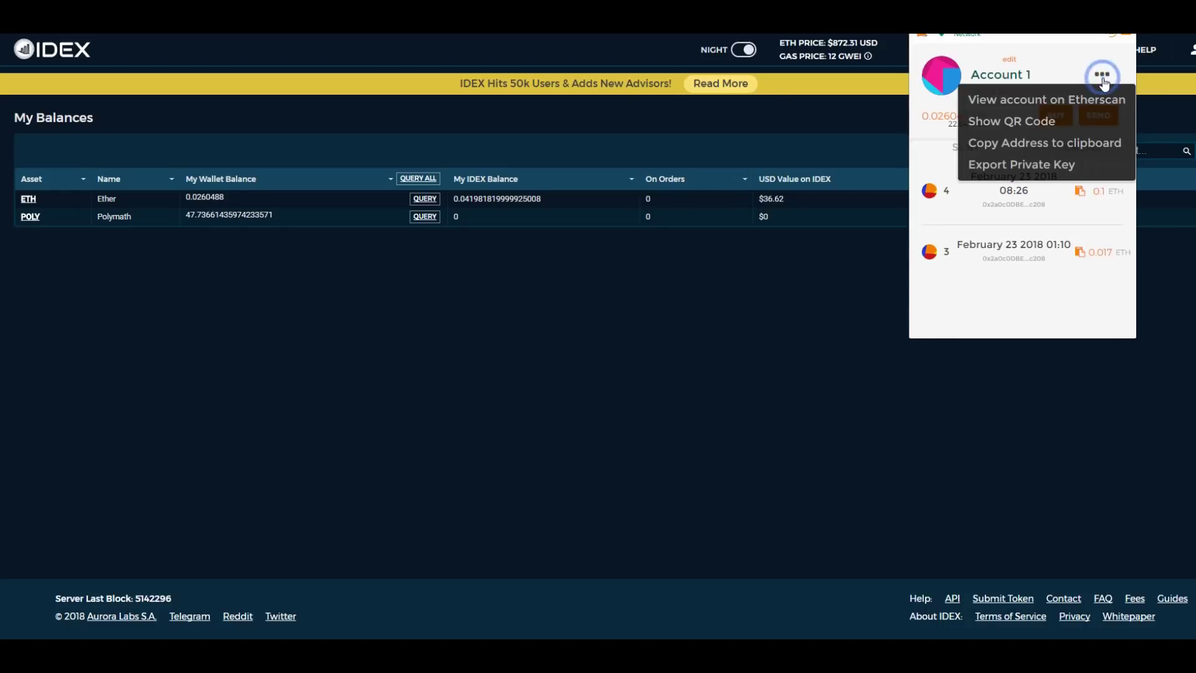
{"action": "left_click", "coordinate": [1069, 147]}
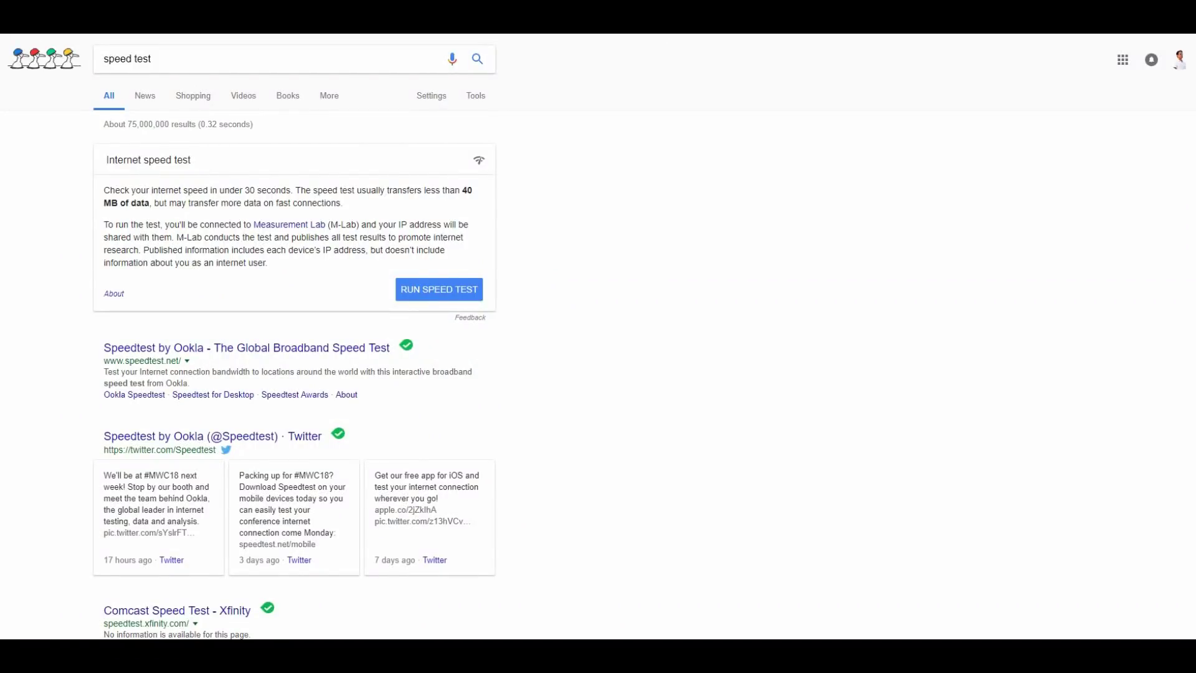
- Navigate Chrome to the ethplorer.io site
{"action": "type", "text": "eth"}
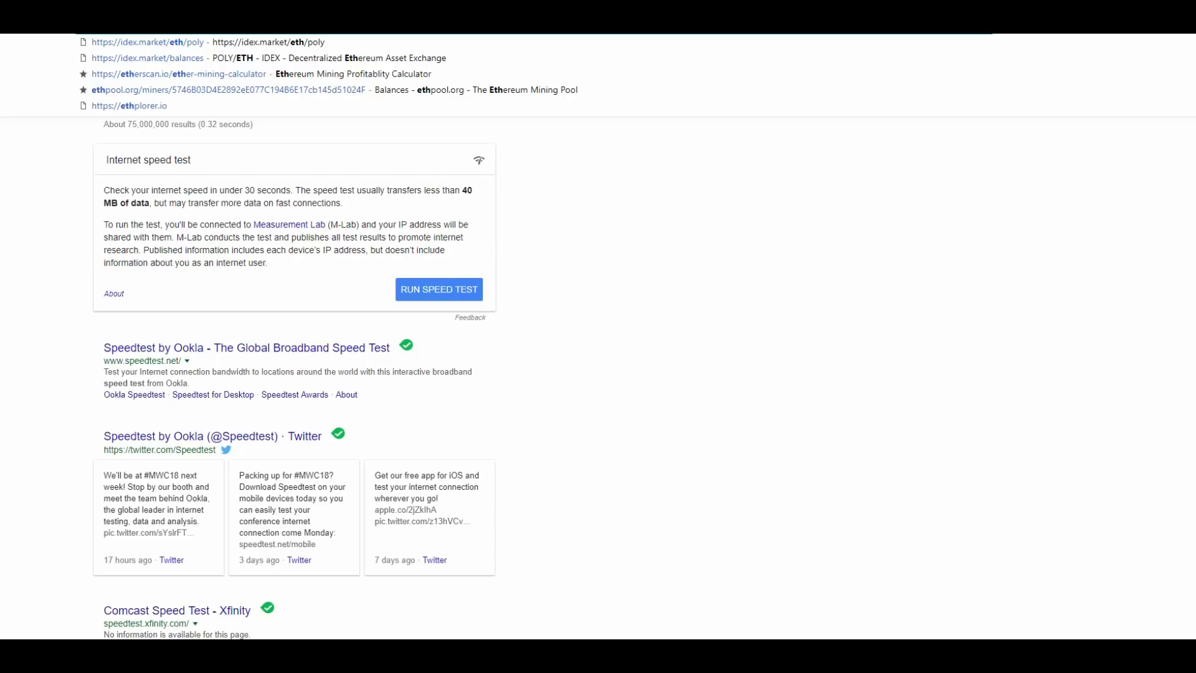
{"action": "type", "text": "plo"}
{"action": "key", "text": "Return"}
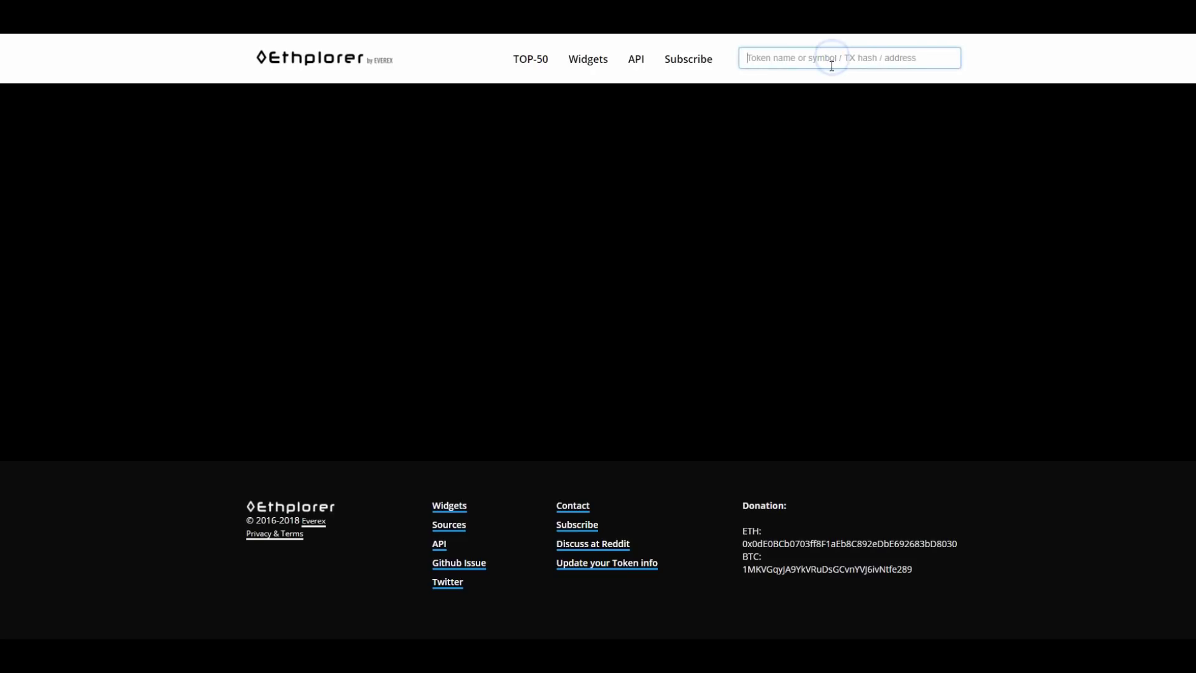
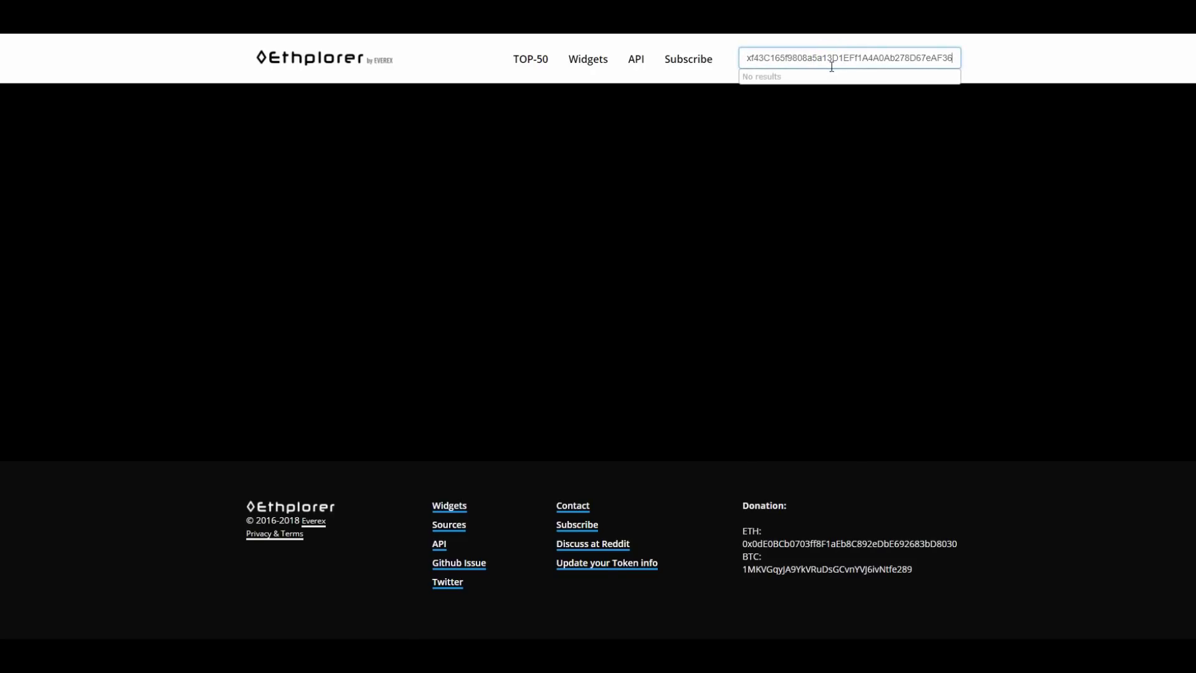
- Look up the copied wallet address on Ethplorer, showing 0.0260488 ETH and 47.736614359742 POLY
{"action": "key", "text": "Return"}
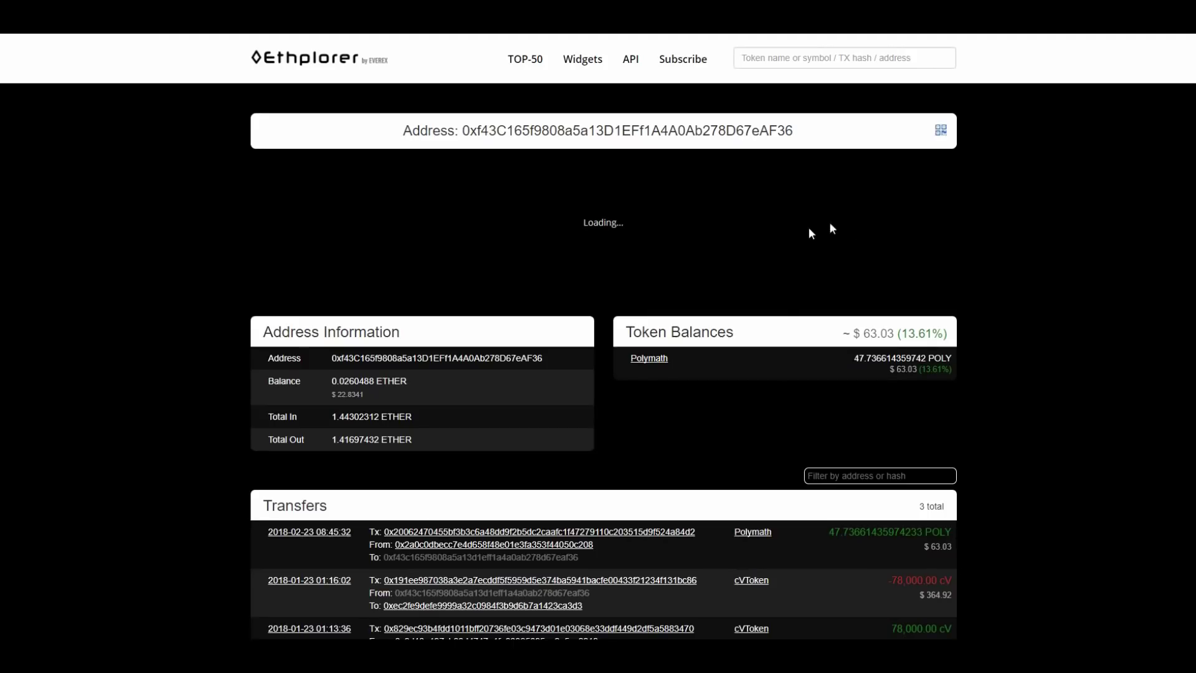
{"action": "scroll", "coordinate": [884, 266], "scroll_direction": "down", "scroll_amount": 2}
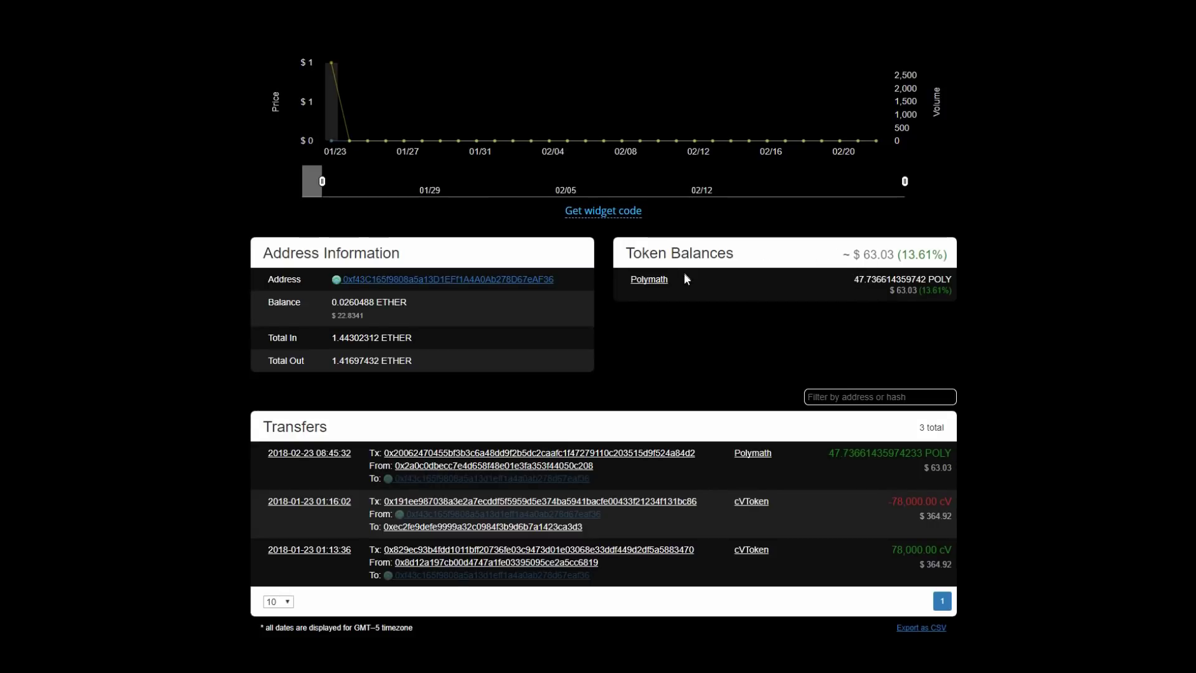
{"action": "scroll", "coordinate": [686, 277], "scroll_direction": "up", "scroll_amount": 1}
{"action": "scroll", "coordinate": [704, 315], "scroll_direction": "up", "scroll_amount": 1}
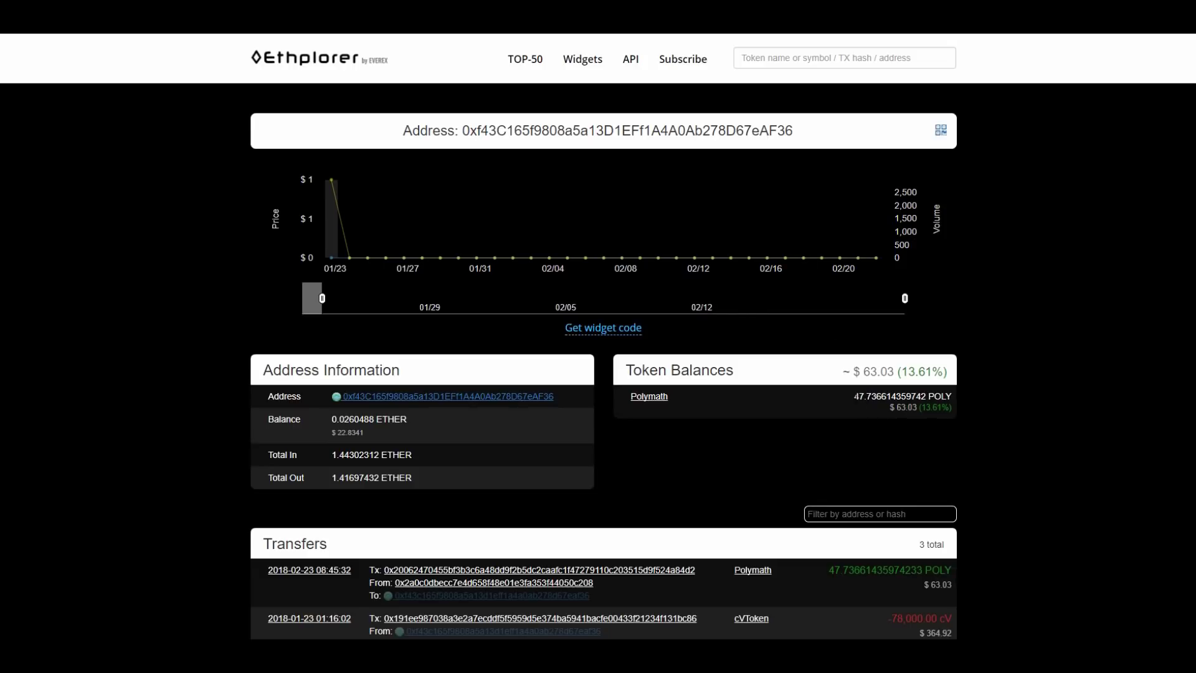
{"action": "mouse_move", "coordinate": [381, 404]}
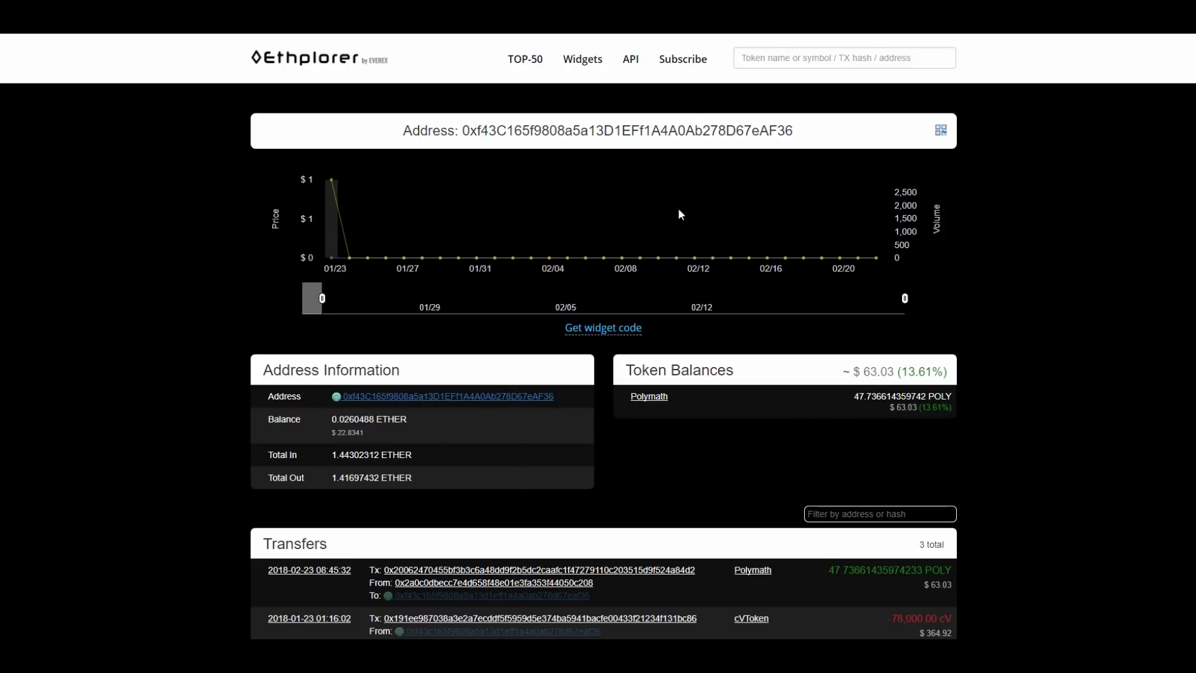